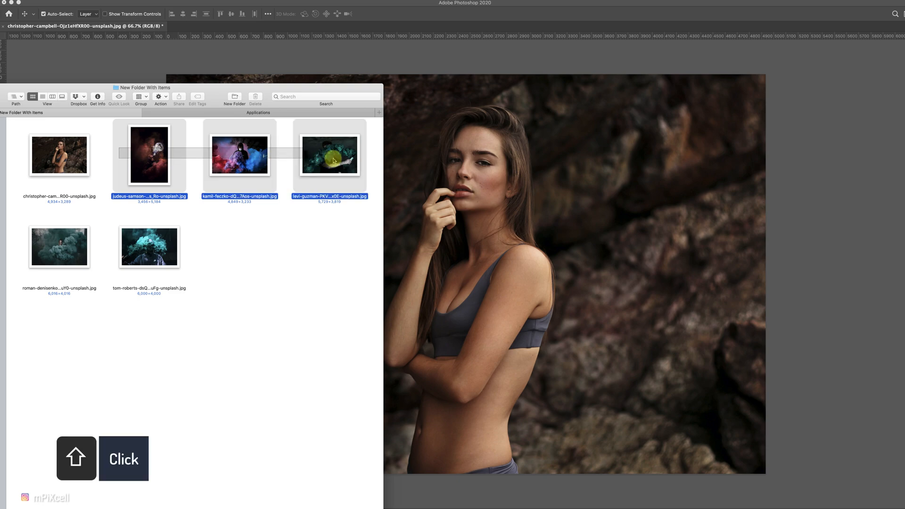
Place the five selected smoke photos into the portrait document as separate layers.
drag(73, 227, 538, 283)
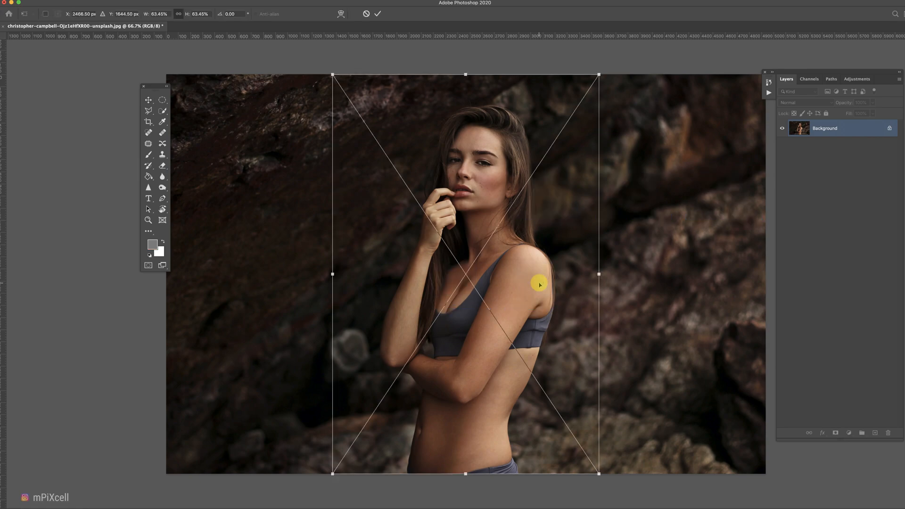
key(Return)
key(Return)
key(Return)
key(Return)
key(Return)
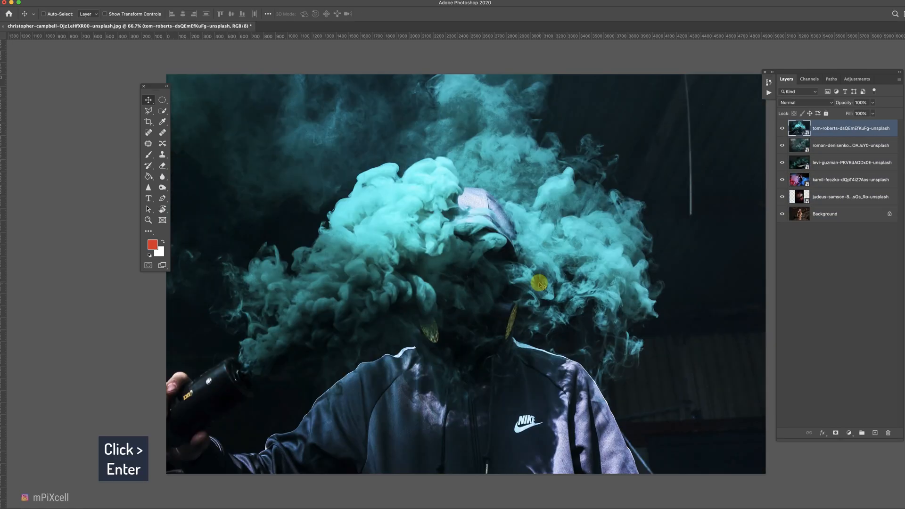
Select all five smoke layers and group them into a group named Smoke.
shift+click(844, 197)
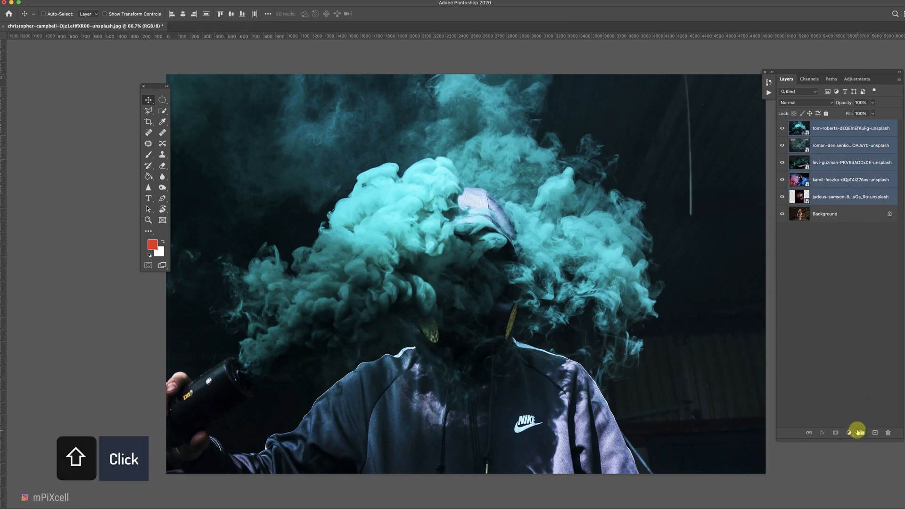
click(861, 433)
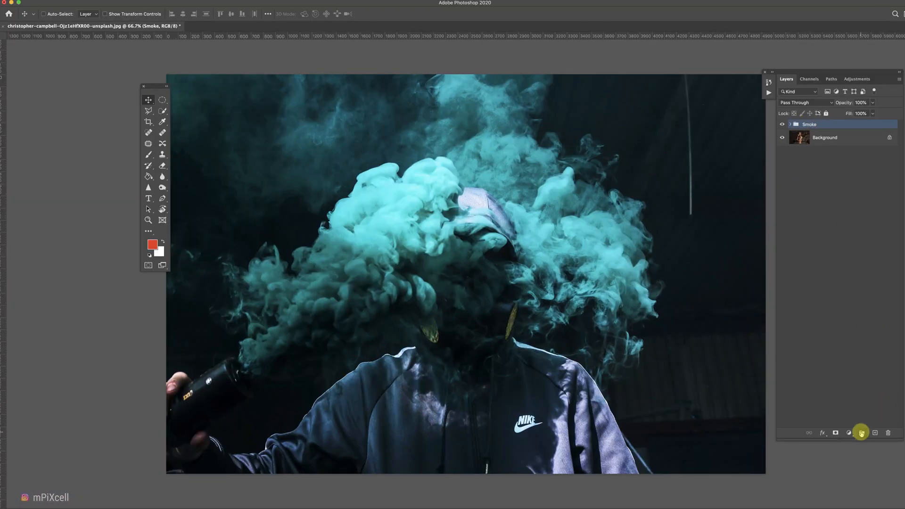
Create a group named Girl below Smoke and move the background photo into it as a layer named Girl.
click(862, 432)
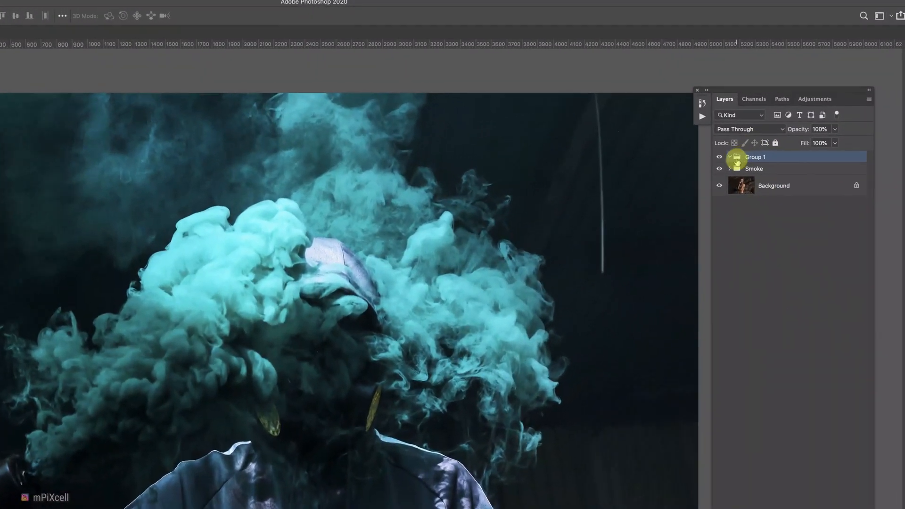
drag(798, 124, 799, 142)
drag(737, 176, 738, 178)
double_click(750, 171)
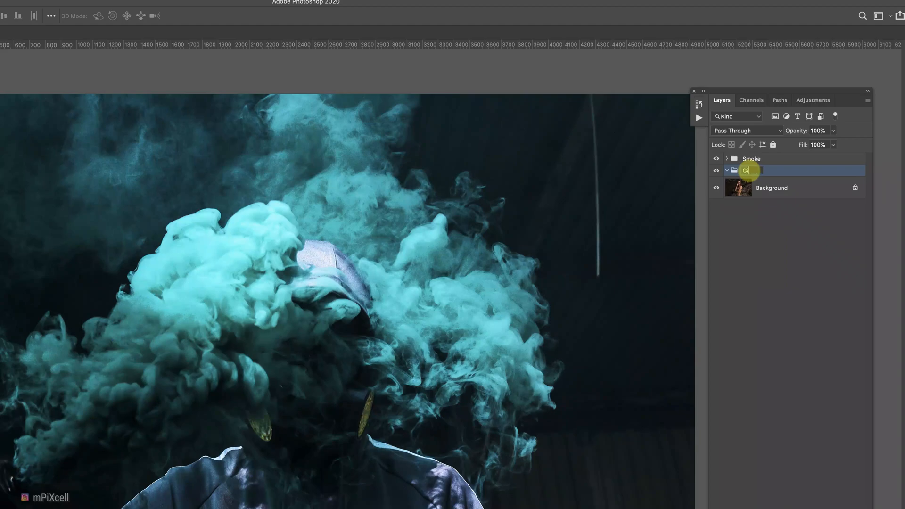
double_click(766, 189)
text(Girl)
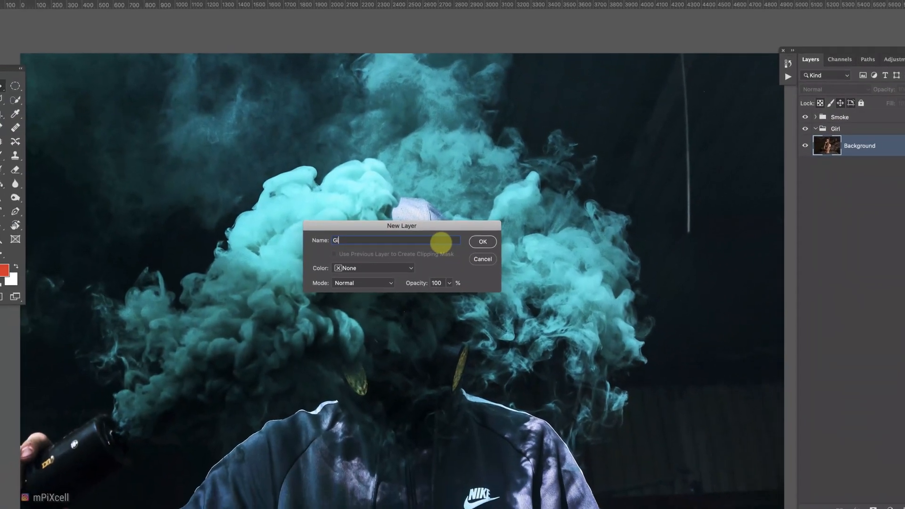
key(Return)
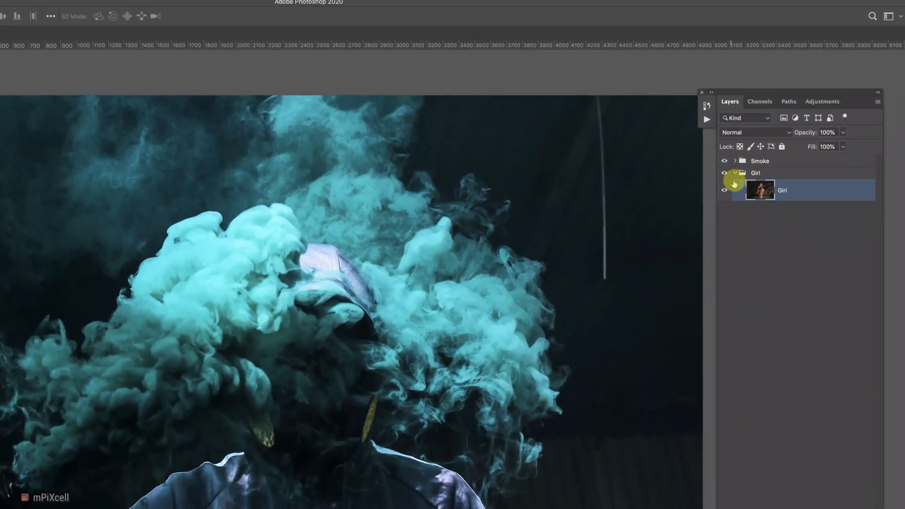
Expand the Smoke group and hide the top four smoke layers.
click(749, 122)
click(742, 161)
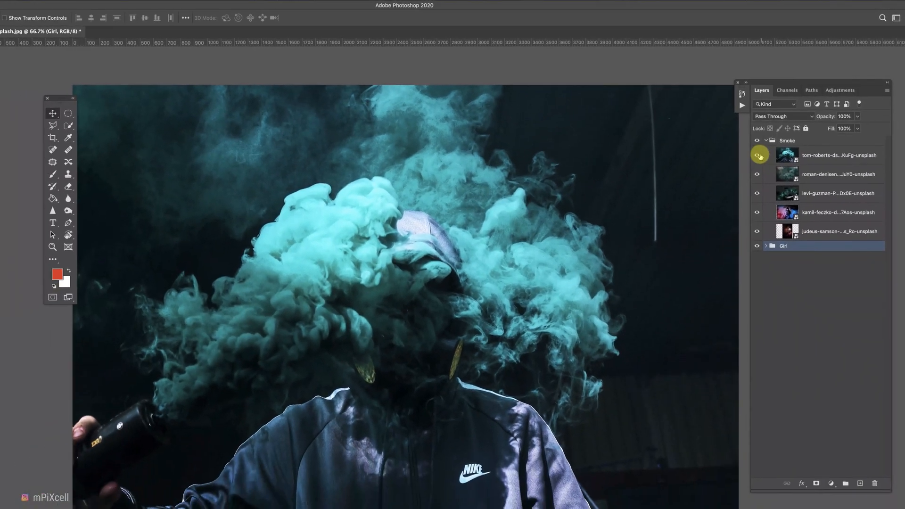
drag(732, 179, 731, 250)
Select the judeus-samson smoke layer and set its blend mode to Lighten.
click(762, 204)
click(829, 216)
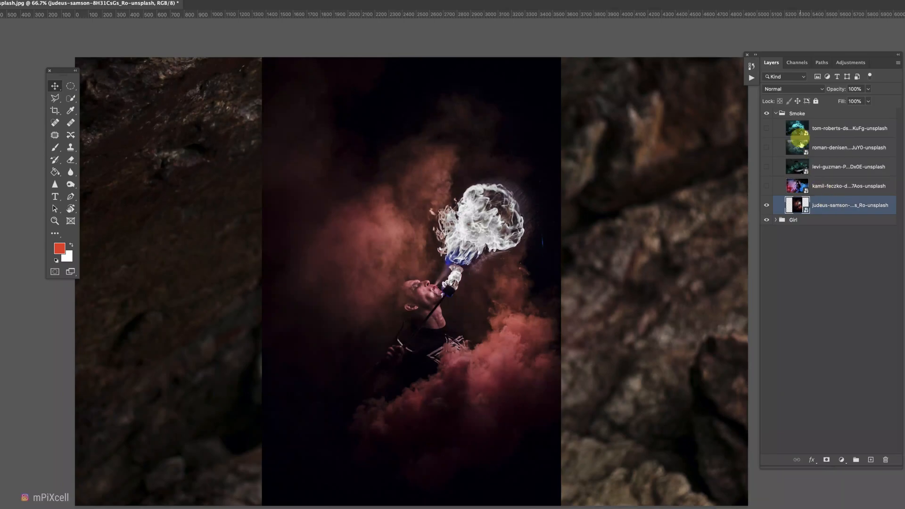
click(785, 102)
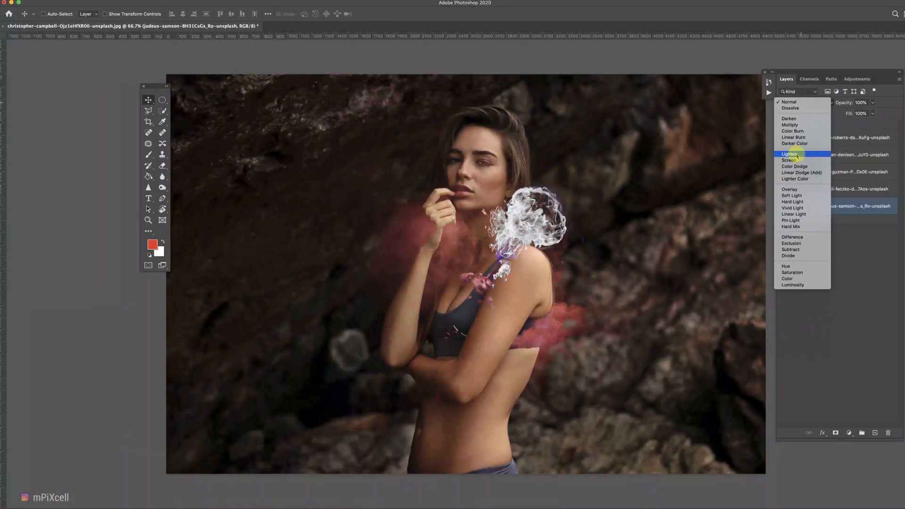
click(796, 156)
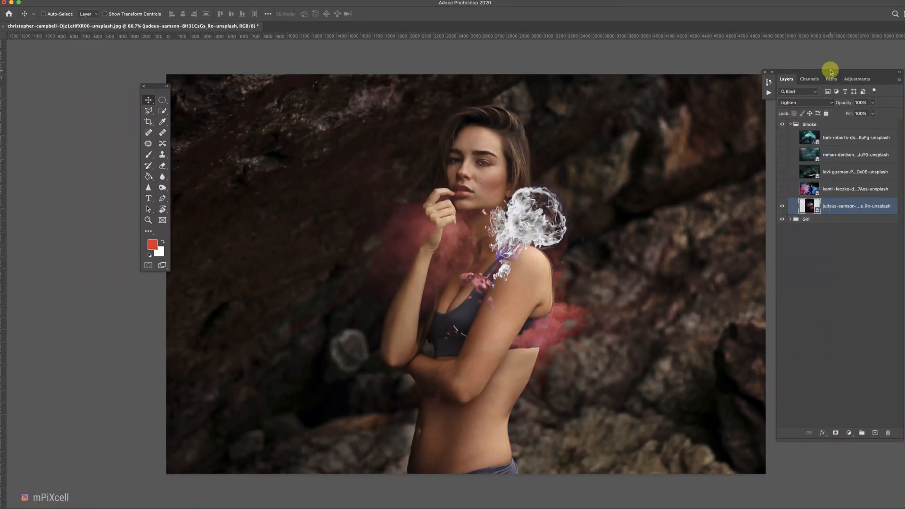
Scale down the judeus-samson smoke layer with Free Transform.
drag(831, 72, 818, 67)
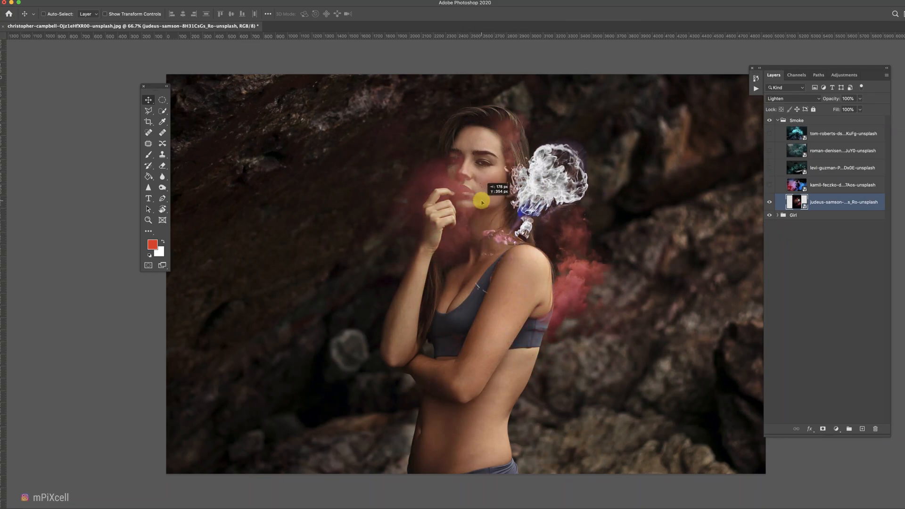
click(72, 1)
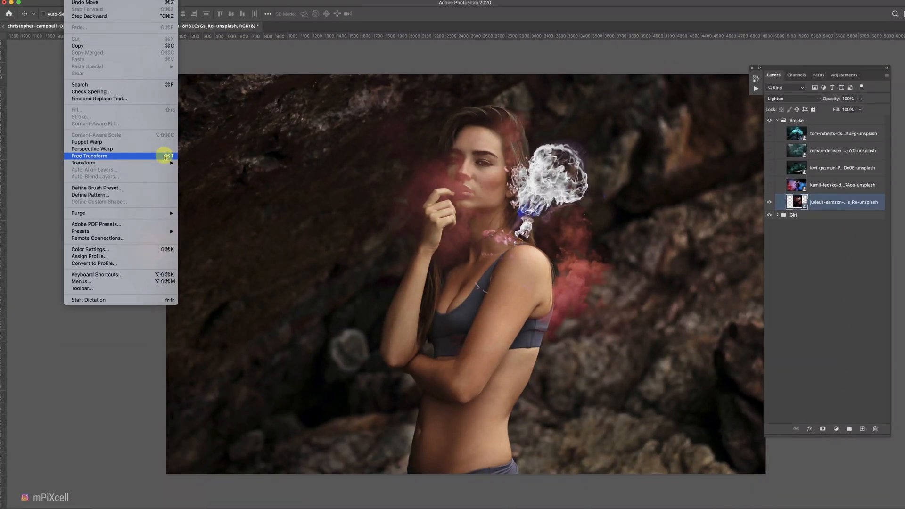
click(165, 156)
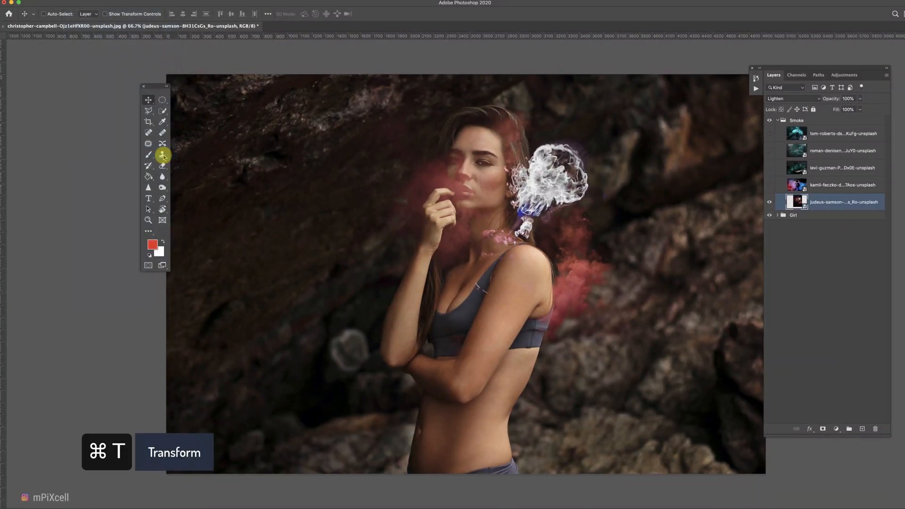
drag(354, 430, 301, 471)
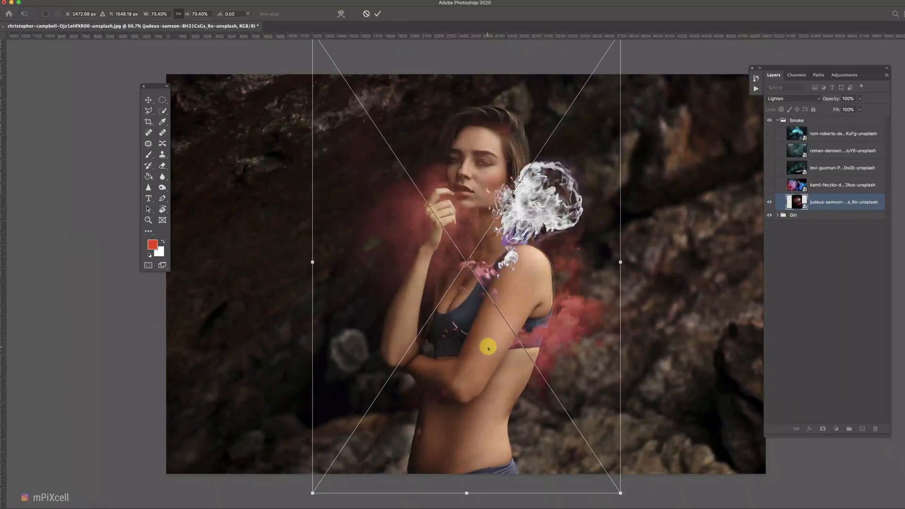
key(Return)
Move the judeus-samson smoke toward the upper right corner and rescale it.
drag(430, 246, 726, 144)
key(ctrl+t)
drag(626, 409, 548, 459)
drag(654, 219, 699, 200)
key(Return)
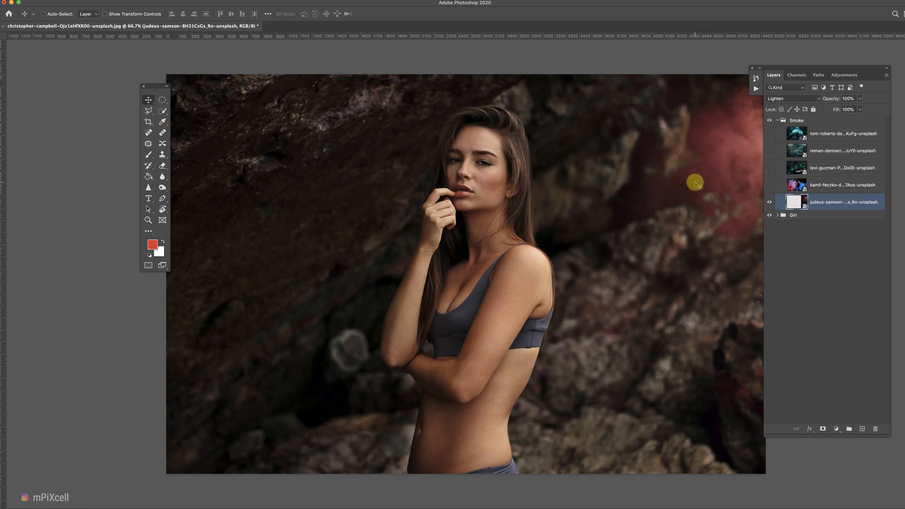
Show the kamil-feczko smoke layer and set its blend mode to Screen.
click(770, 184)
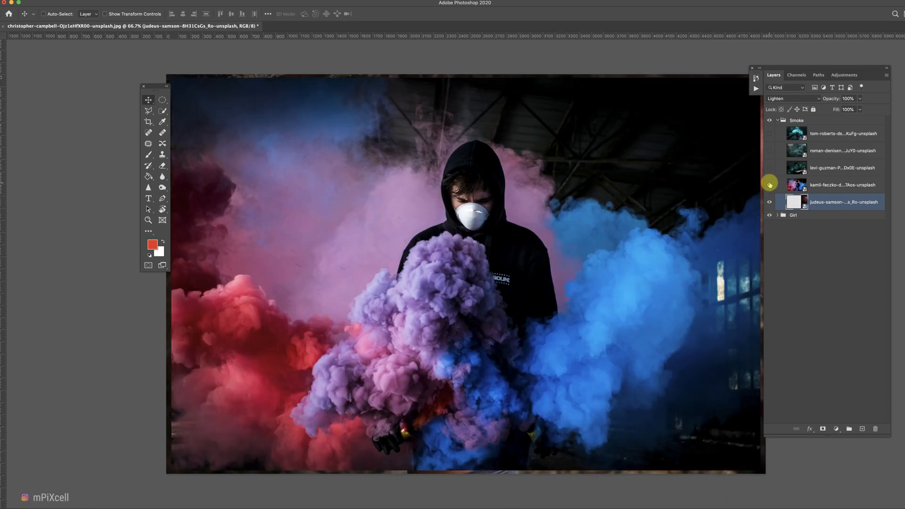
click(827, 187)
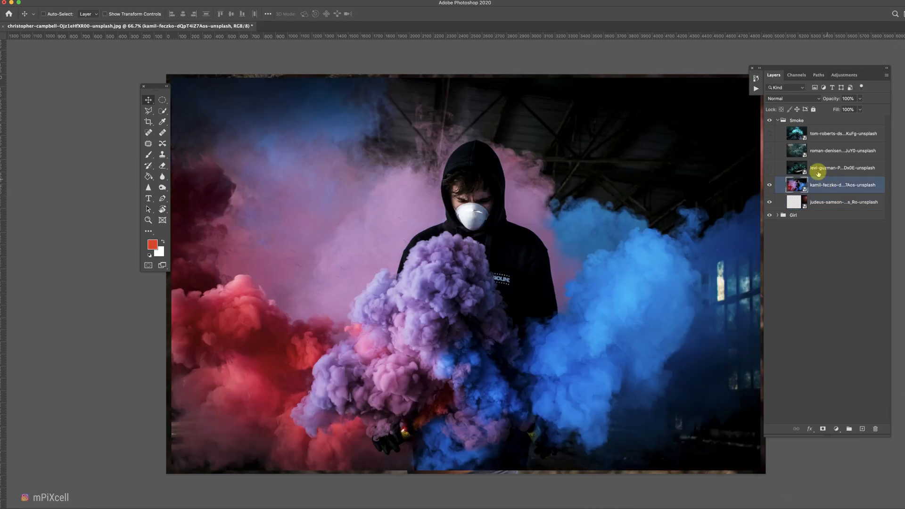
click(789, 99)
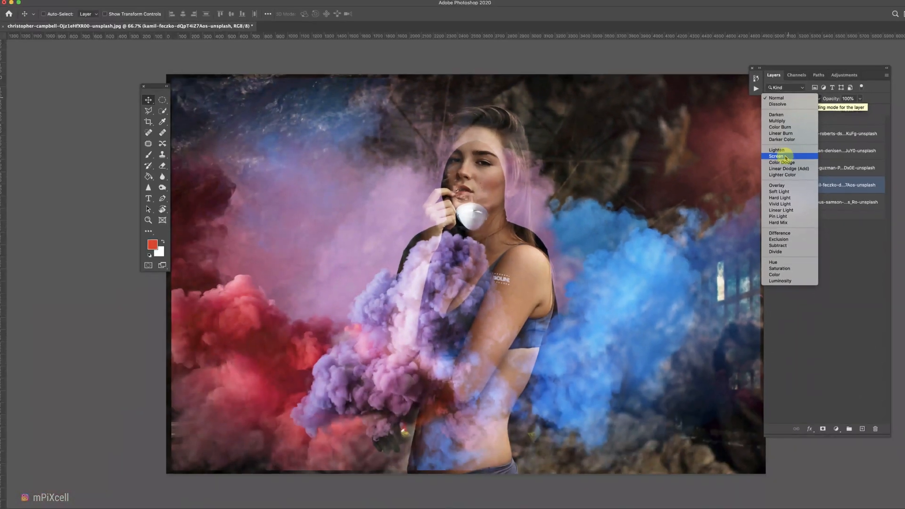
click(786, 159)
Move, scale and rotate the kamil-feczko smoke layer so it surrounds the girl.
key(v)
drag(530, 219, 526, 292)
key(super+t)
drag(755, 110, 819, 81)
drag(546, 247, 549, 271)
drag(169, 92, 136, 67)
drag(361, 191, 375, 204)
key(Return)
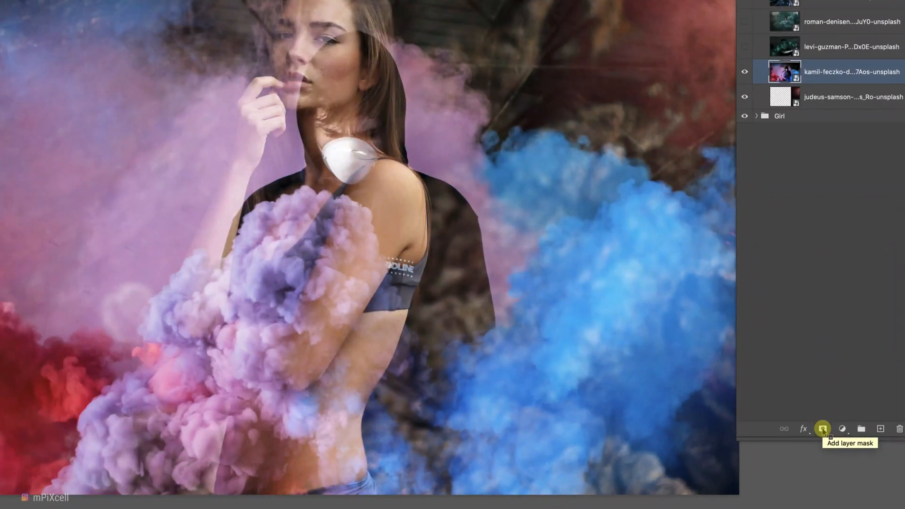
Add a layer mask to the kamil-feczko smoke and erase the smoke over the girl with a soft round eraser.
click(823, 429)
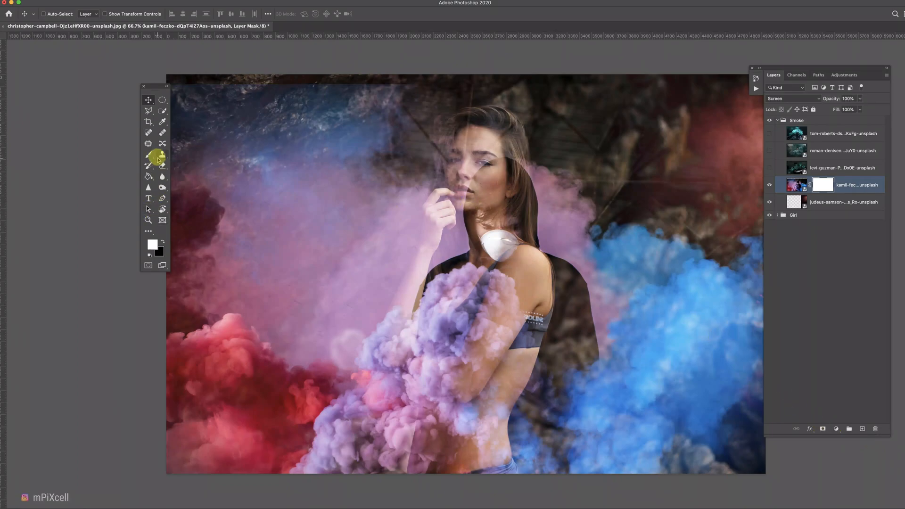
key(e)
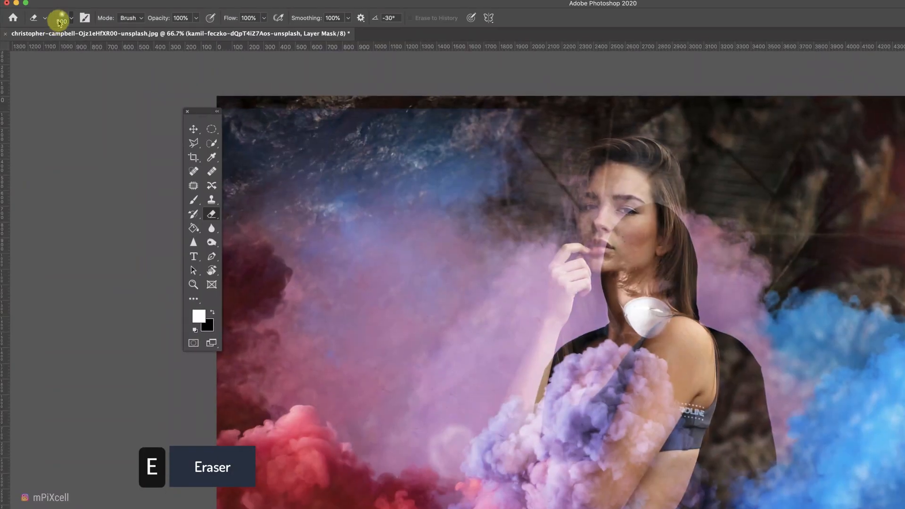
click(46, 15)
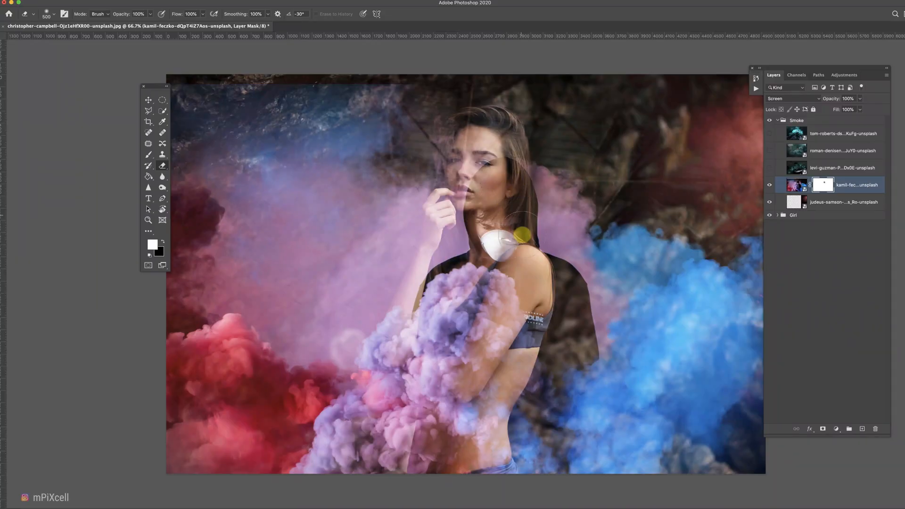
mouse_move(522, 235)
mouse_down()
mouse_move(518, 195)
mouse_move(507, 244)
mouse_move(496, 195)
mouse_move(522, 233)
mouse_move(546, 244)
mouse_move(576, 306)
mouse_move(545, 268)
mouse_move(491, 232)
mouse_move(487, 210)
mouse_move(480, 235)
mouse_up()
key(bracketright)
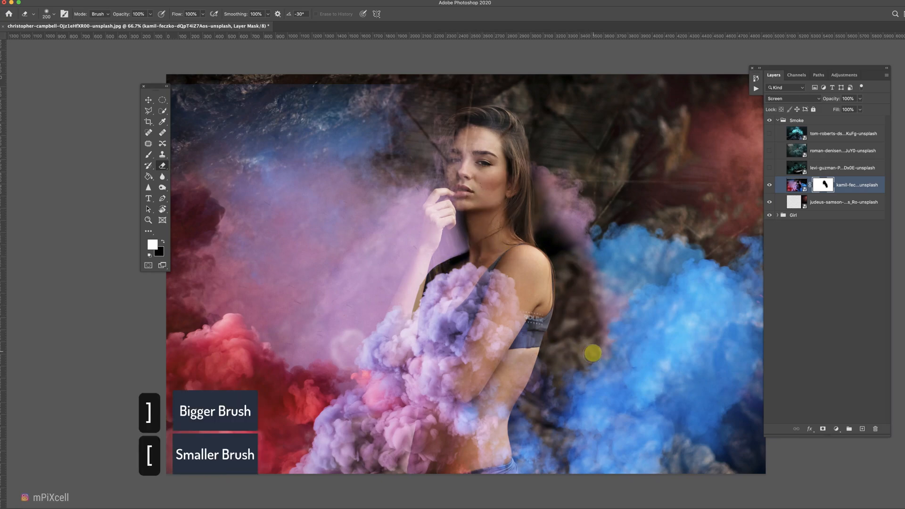
Show only the levi-guzman smoke layer and set its blend mode to Screen.
click(814, 168)
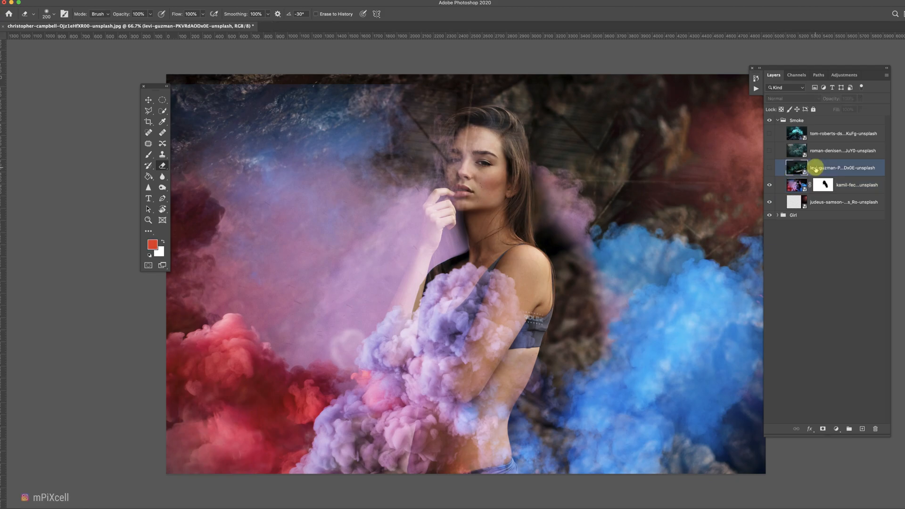
alt+click(769, 169)
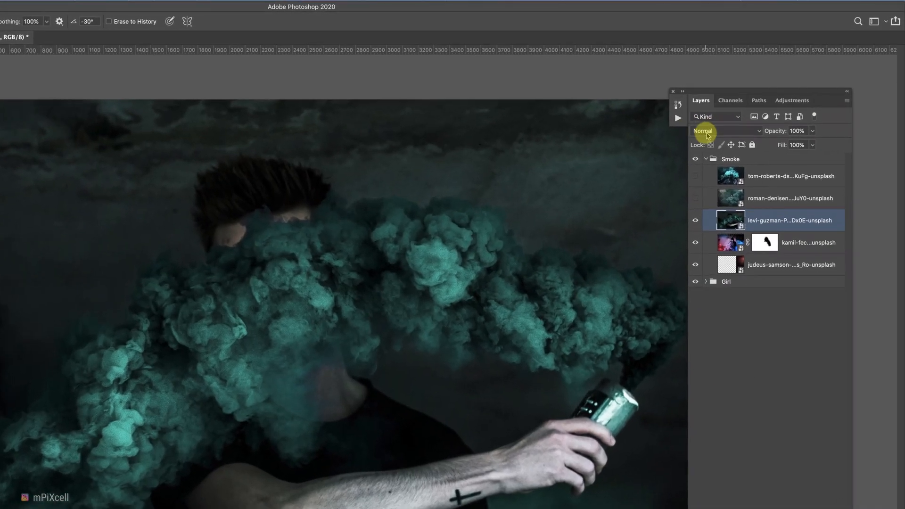
click(778, 99)
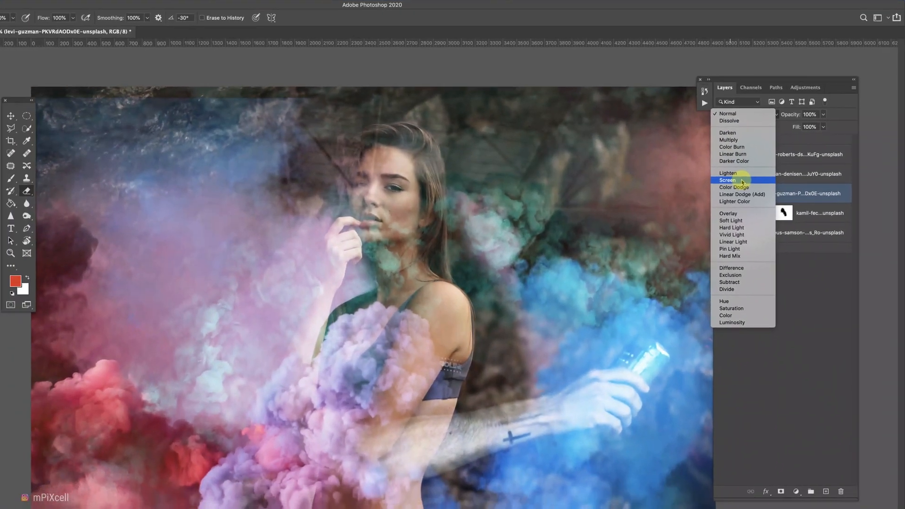
click(744, 182)
click(721, 234)
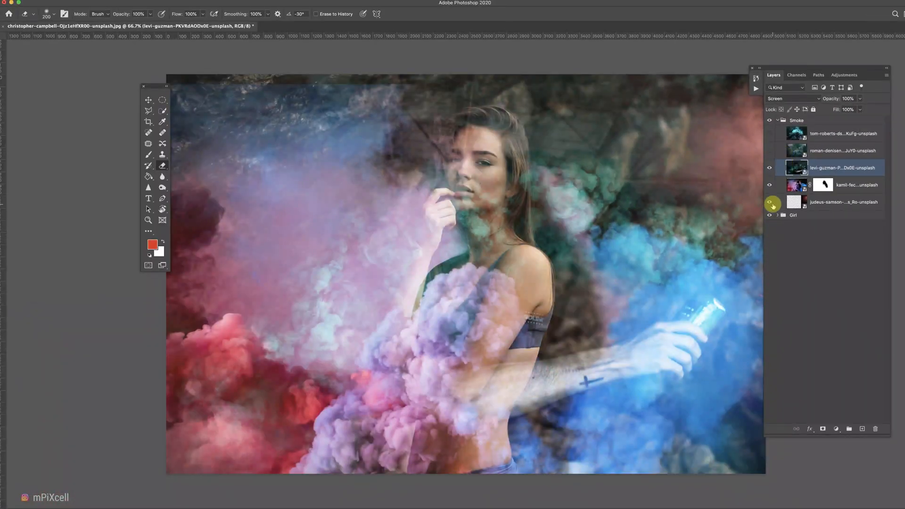
drag(773, 206, 770, 185)
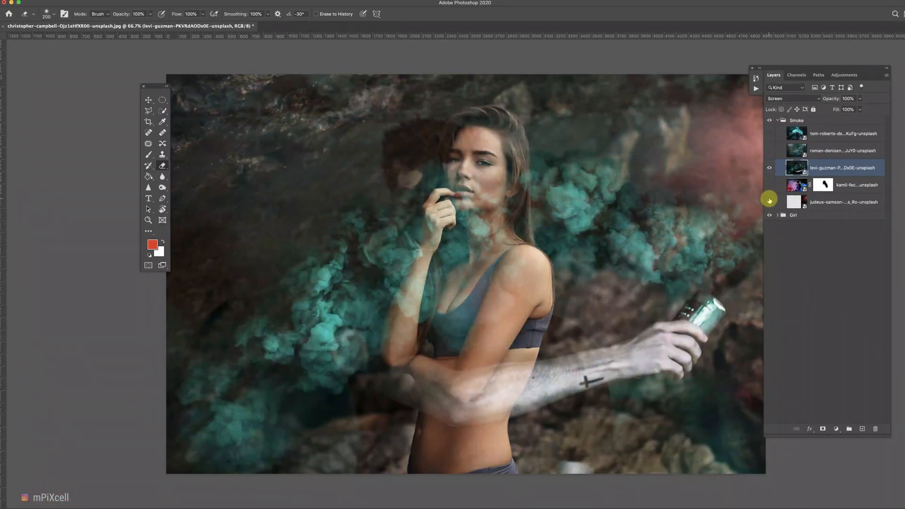
Add a layer mask to the levi-guzman smoke and erase the smoke covering the girl with a larger eraser.
click(823, 430)
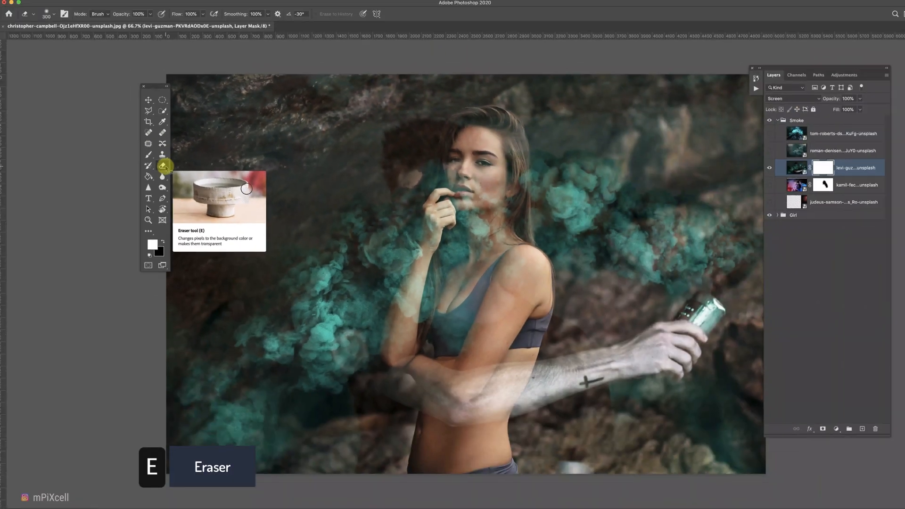
key(bracketright)
key(bracketright)
key(bracketright)
key(bracketright)
mouse_move(679, 338)
mouse_down()
mouse_move(657, 330)
mouse_move(598, 376)
mouse_move(456, 383)
mouse_up()
drag(413, 118, 385, 125)
drag(566, 310, 521, 299)
Rotate, scale and reposition the levi-guzman smoke with Free Transform so it flows from the upper right around the girl.
key(super+t)
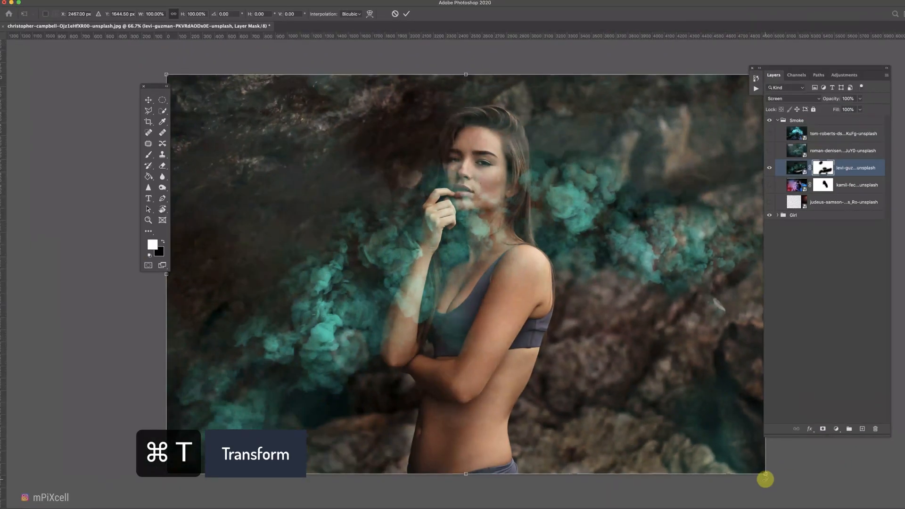
drag(762, 479, 688, 507)
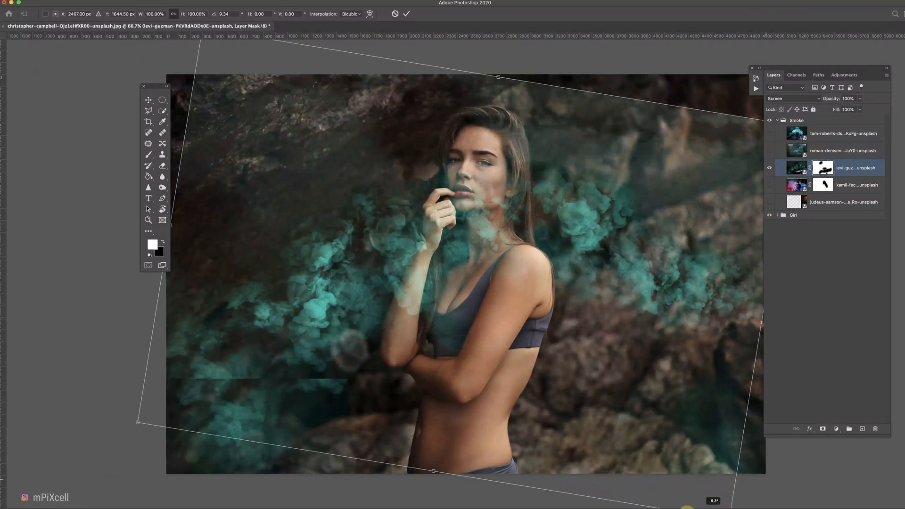
drag(115, 406, 215, 181)
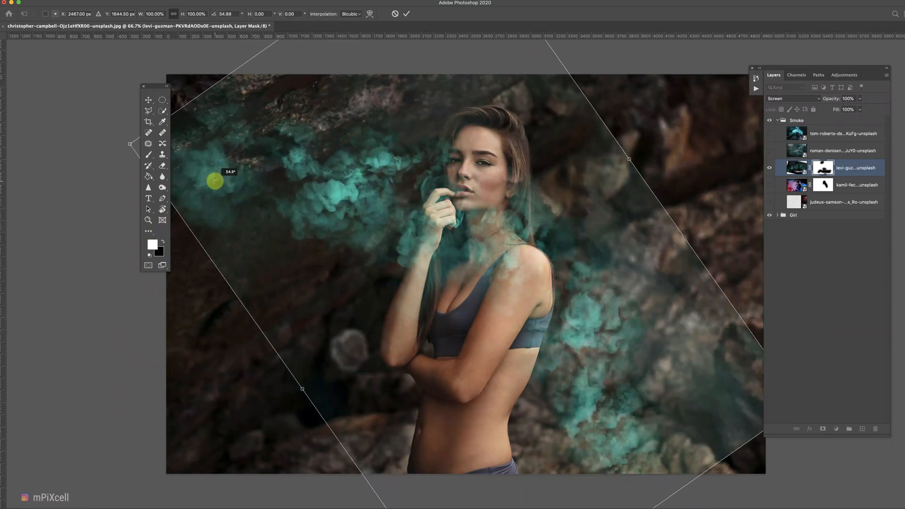
drag(277, 195, 544, 198)
drag(381, 141, 460, 175)
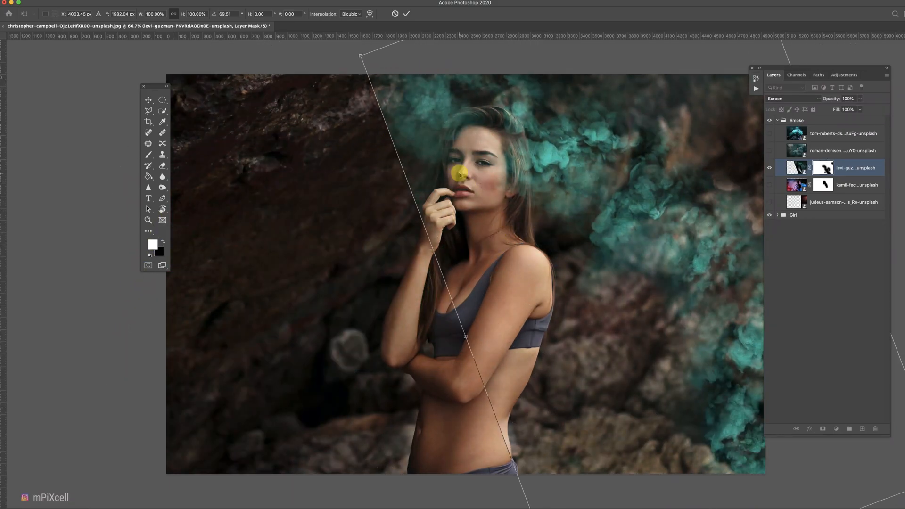
key(Return)
key(e)
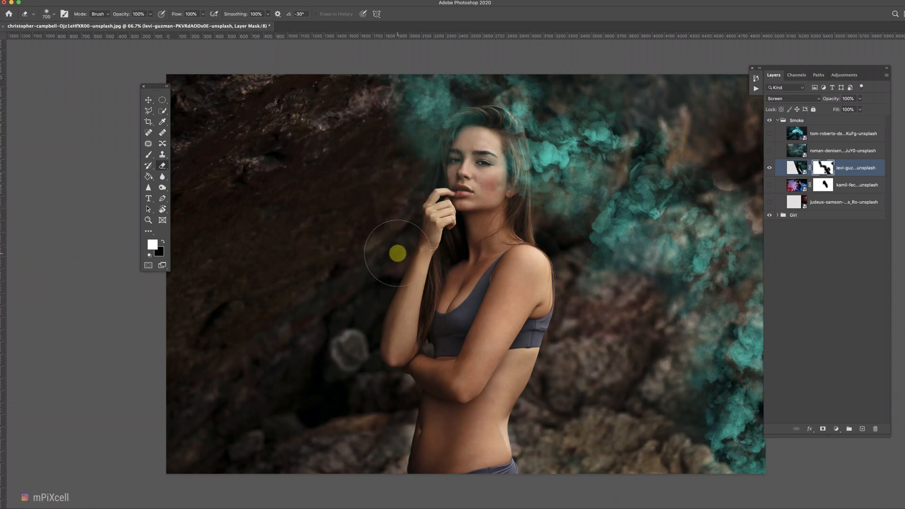
Show the roman-denisenko smoke layer on its own and set its blend mode to Screen.
click(770, 151)
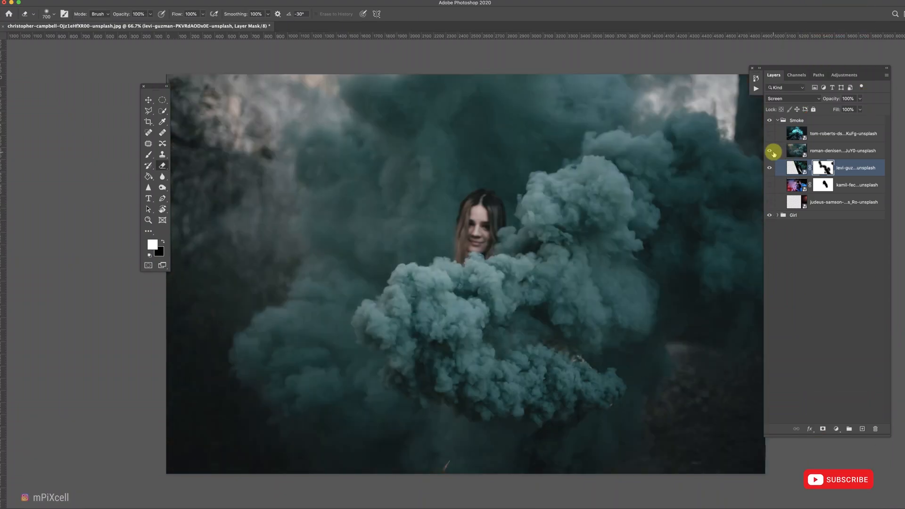
click(806, 149)
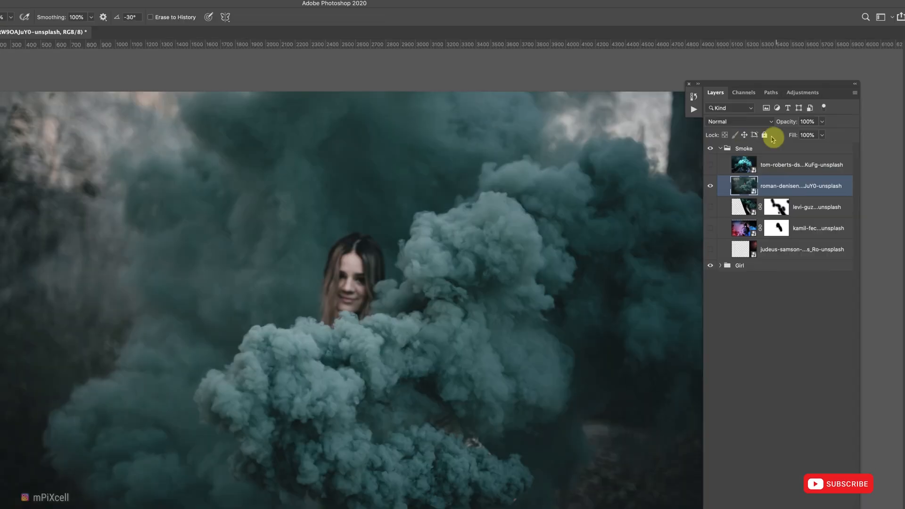
click(750, 122)
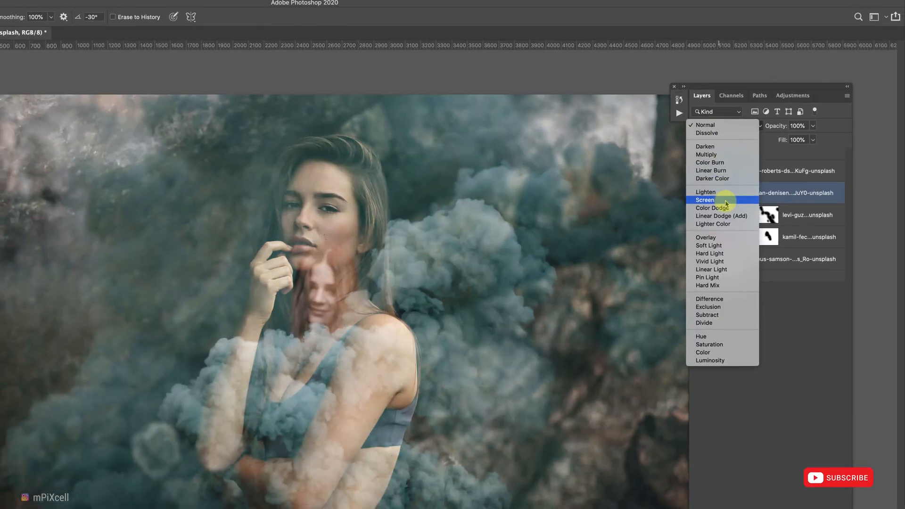
click(727, 201)
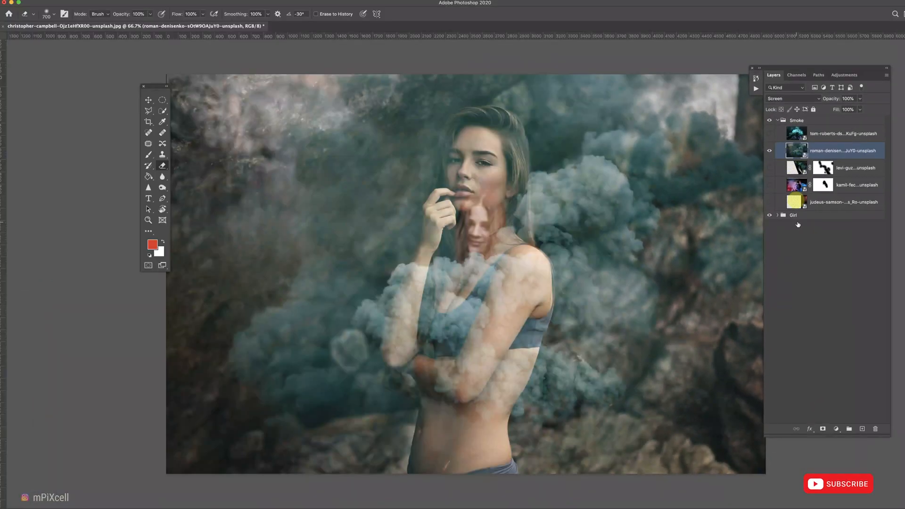
Add a layer mask to the roman-denisenko smoke and erase a spot near the girl's mouth.
click(823, 429)
mouse_move(463, 205)
mouse_down()
mouse_move(489, 217)
mouse_move(463, 225)
mouse_move(501, 226)
mouse_move(462, 198)
mouse_up()
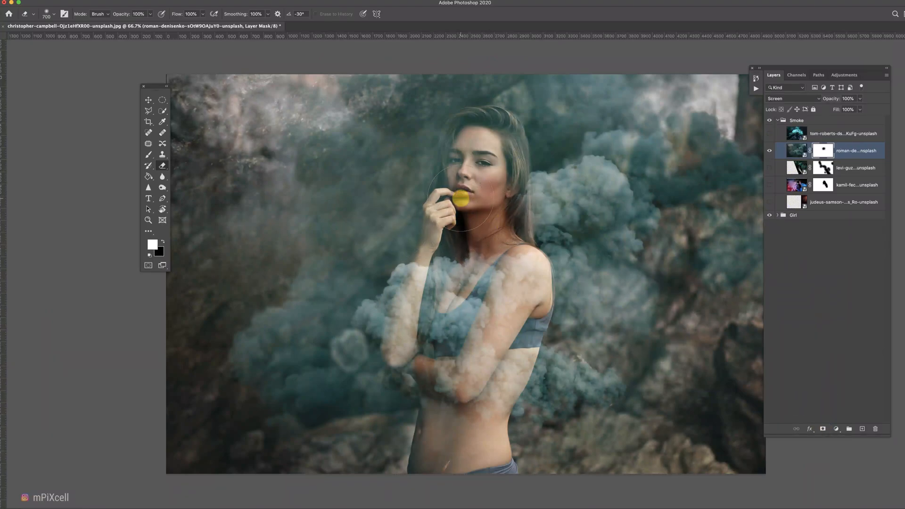
Flip the roman-denisenko smoke horizontally and move, scale and rotate it so the smoke wraps around the girl.
key(super+t)
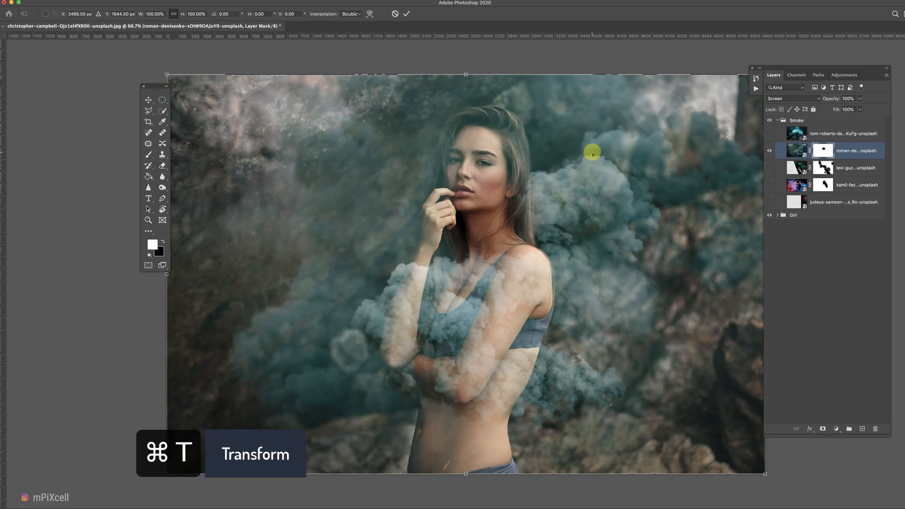
mouse_move(587, 181)
mouse_down()
mouse_move(627, 202)
mouse_move(639, 198)
mouse_move(576, 197)
mouse_up()
key(Return)
key(e)
key(super+t)
right_click(566, 217)
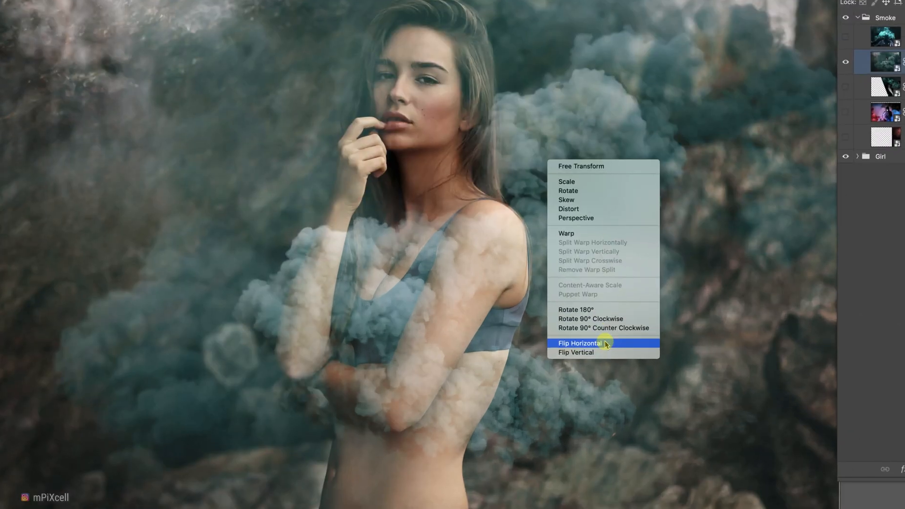
click(605, 343)
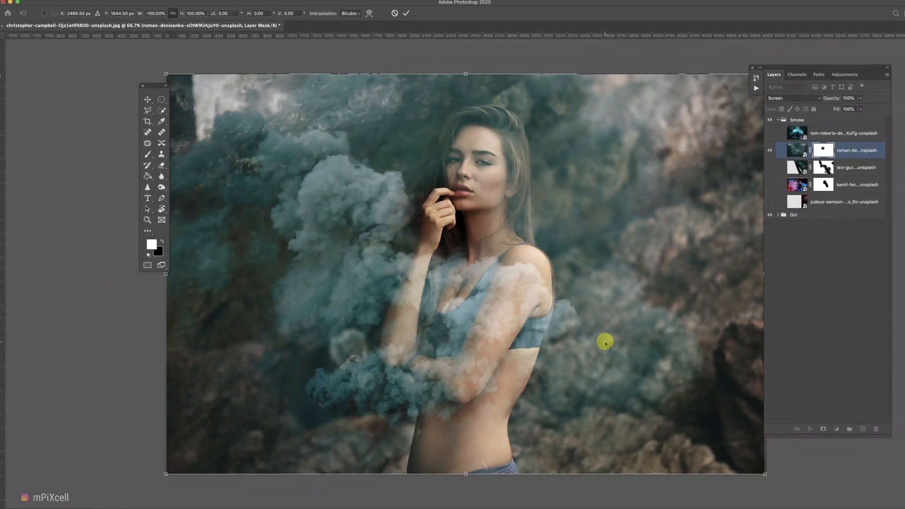
drag(349, 309, 536, 378)
drag(337, 152, 386, 185)
drag(434, 251, 394, 239)
drag(429, 324, 433, 289)
key(Return)
Erase the roman-denisenko smoke covering the girl and the upper left with a large soft eraser.
key(e)
mouse_move(796, 344)
mouse_down()
mouse_move(632, 247)
mouse_move(338, 449)
mouse_move(316, 232)
mouse_up()
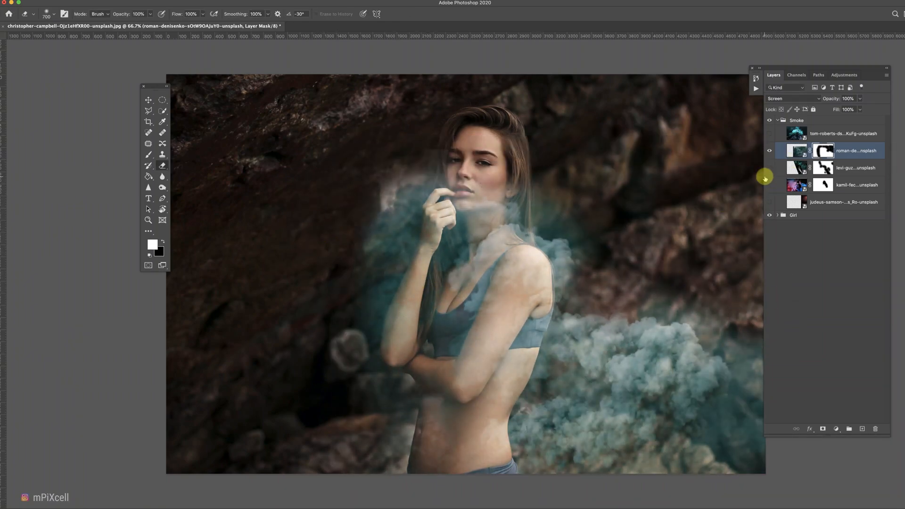
Show the tom-roberts smoke layer and set its blend mode to Screen.
click(770, 134)
click(784, 99)
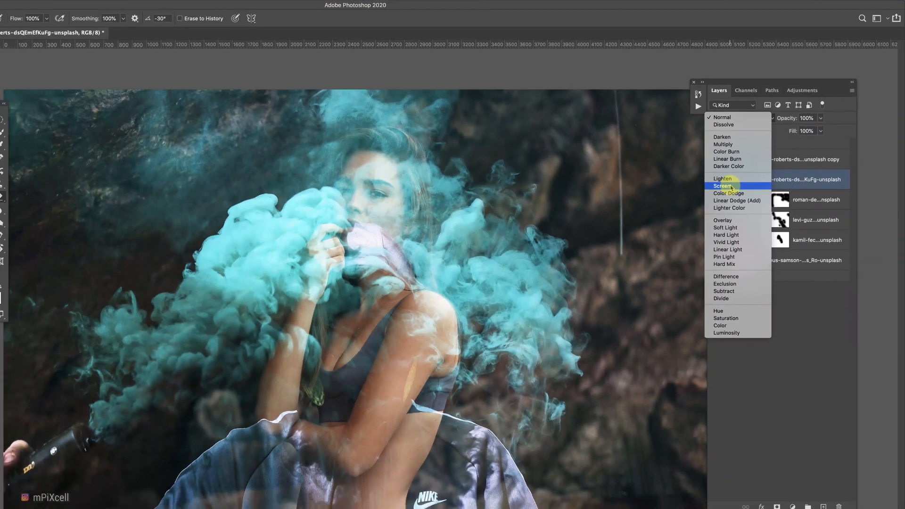
click(715, 206)
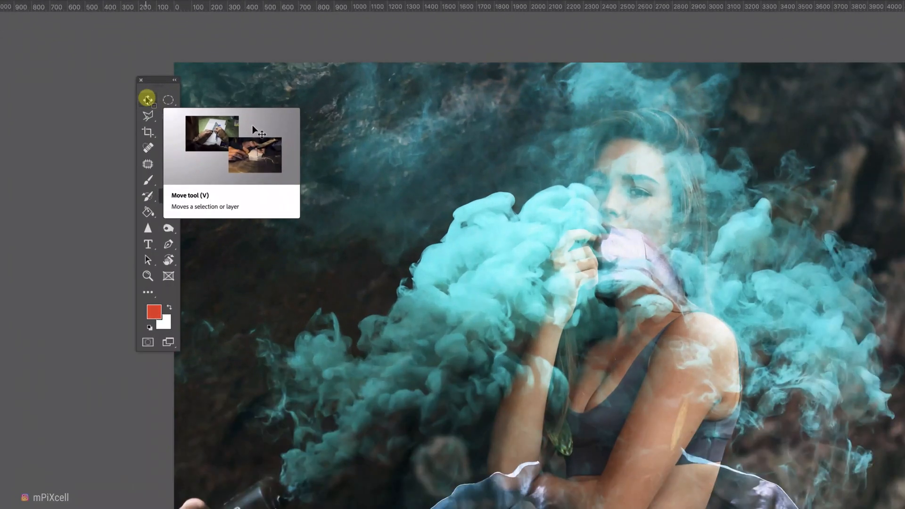
Add a layer mask to the tom-roberts smoke layer.
click(148, 100)
key(v)
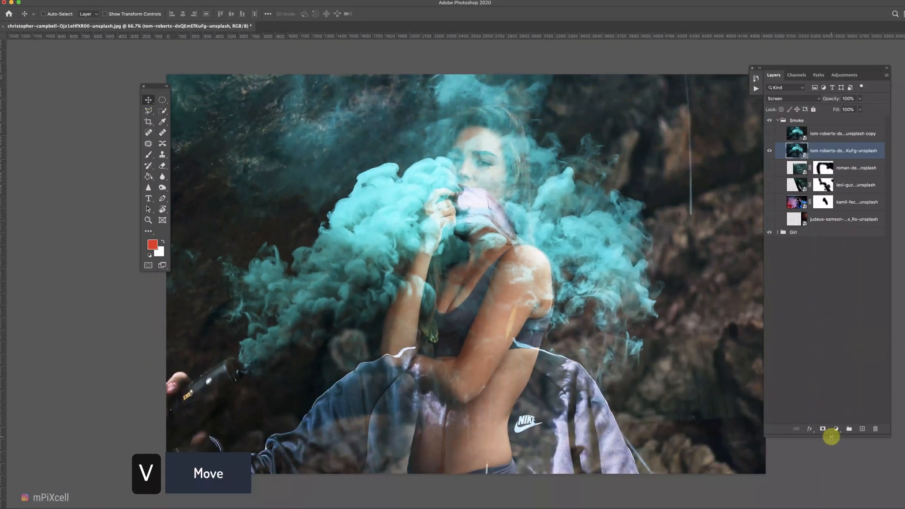
alt+click(823, 429)
key(super+z)
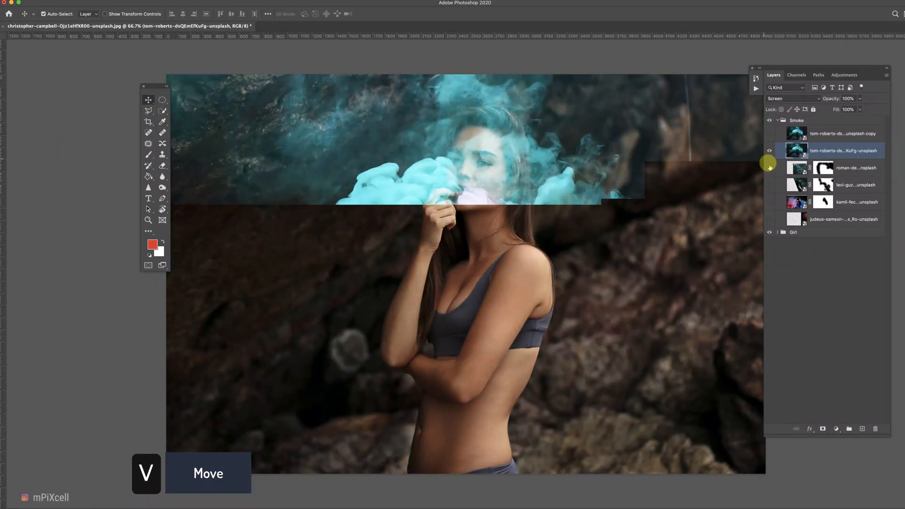
click(825, 430)
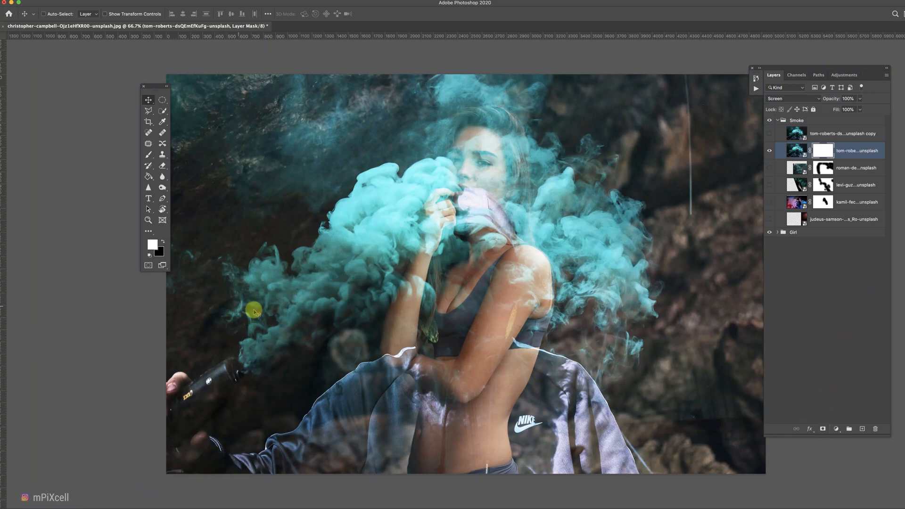
Erase the jacket and smoke covering the girl on the tom-roberts mask with a 100% opacity eraser.
key(e)
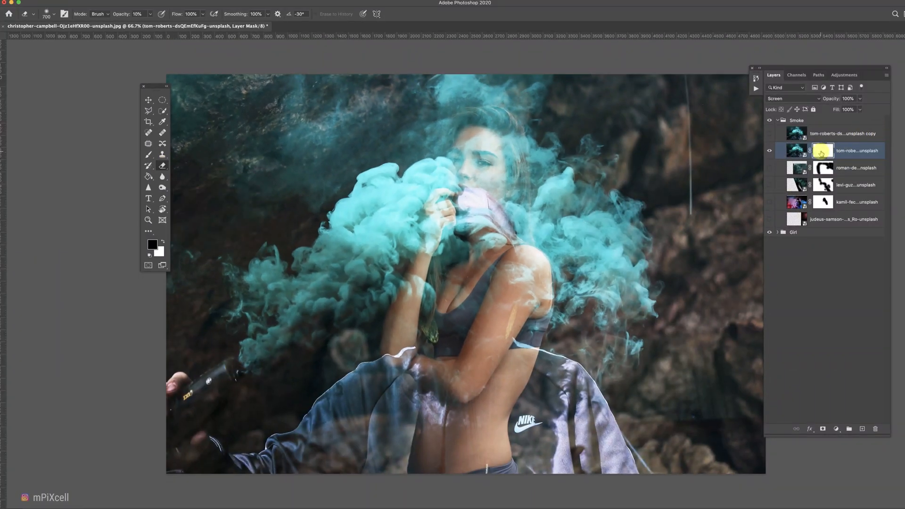
key(0)
key(x)
click(181, 393)
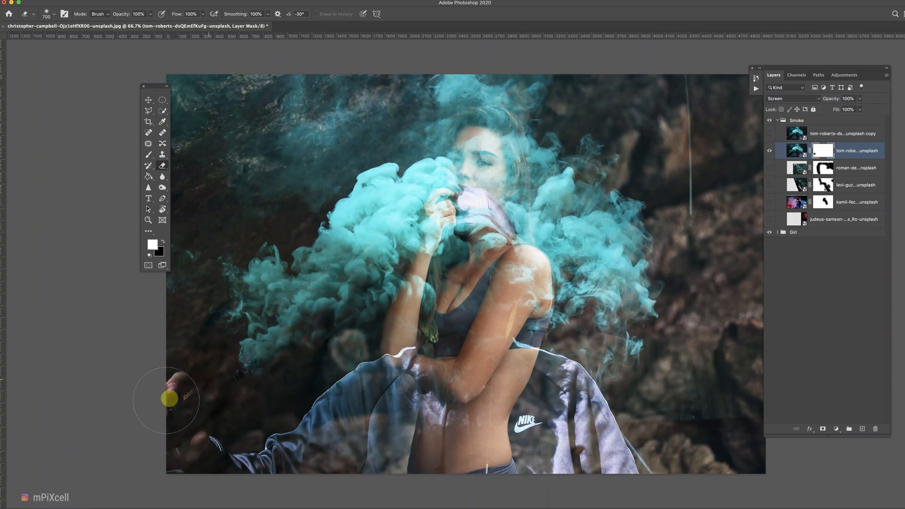
mouse_move(221, 446)
mouse_down()
mouse_move(472, 460)
mouse_move(607, 425)
mouse_move(586, 380)
mouse_move(723, 414)
mouse_move(415, 374)
mouse_move(375, 374)
mouse_move(284, 409)
mouse_up()
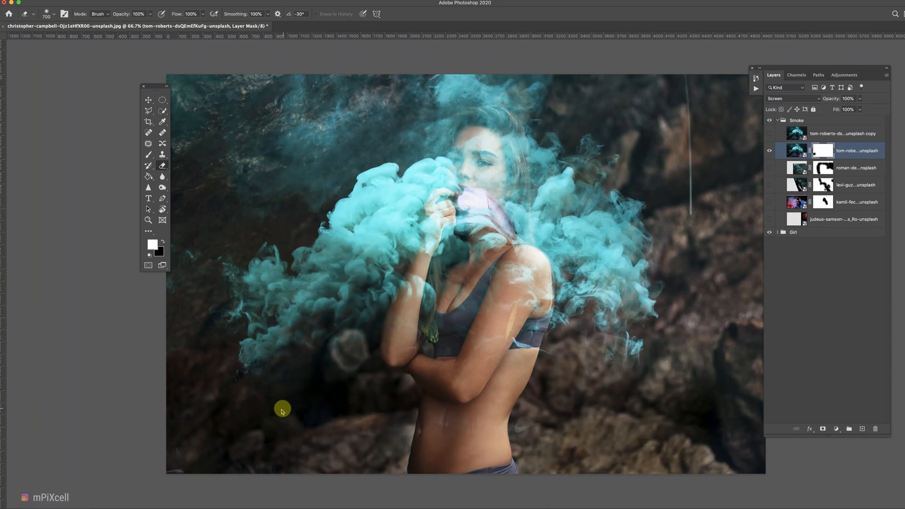
drag(471, 208, 488, 208)
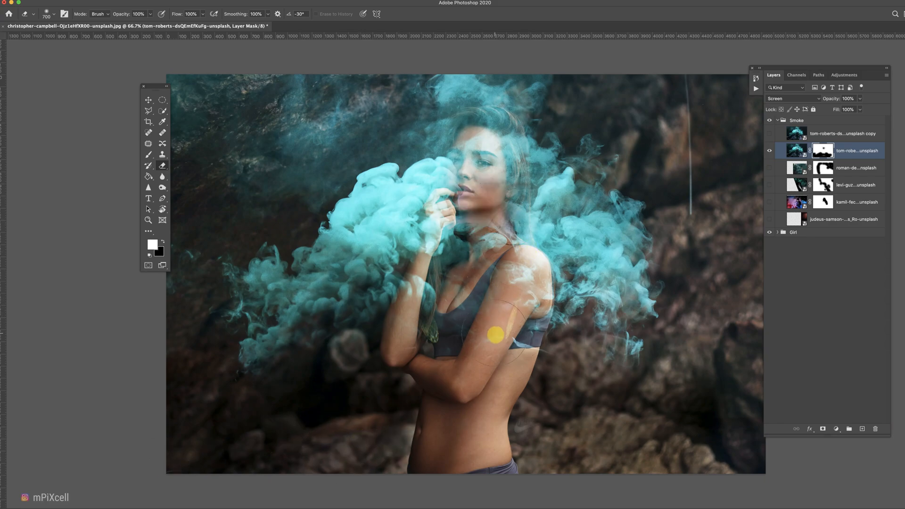
drag(495, 335, 502, 394)
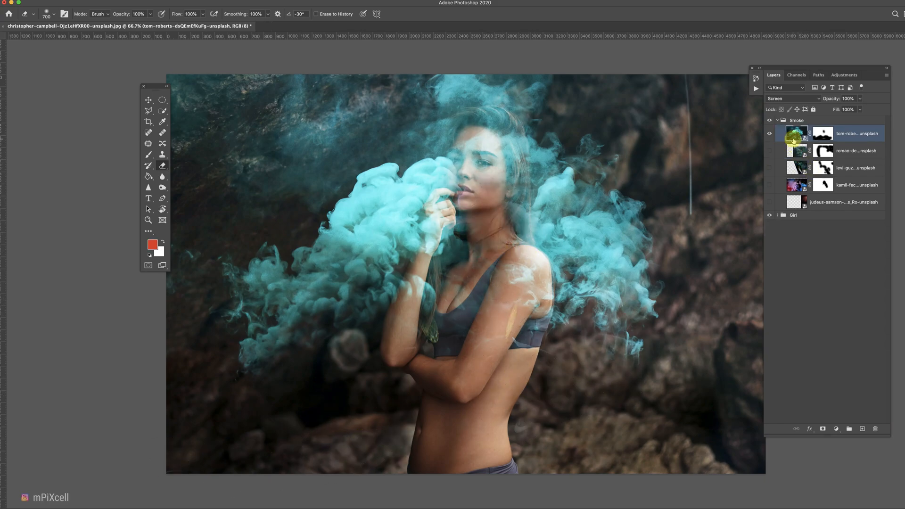
Give the tom-roberts copy layer the same mask and make it visible.
drag(795, 134, 863, 429)
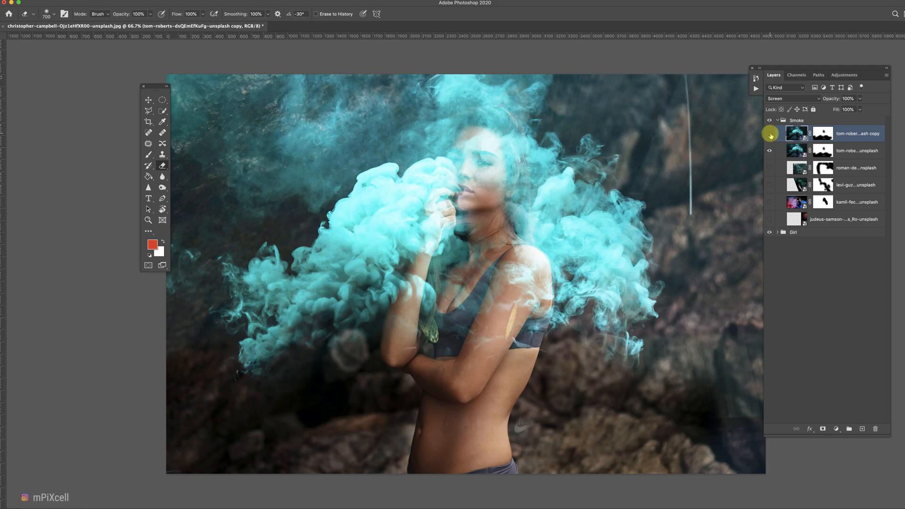
click(770, 136)
Select the original tom-roberts smoke, enlarge it and shift it up and left with Free Transform.
key(alt+bracketleft)
click(148, 100)
drag(329, 262, 340, 264)
key(super+t)
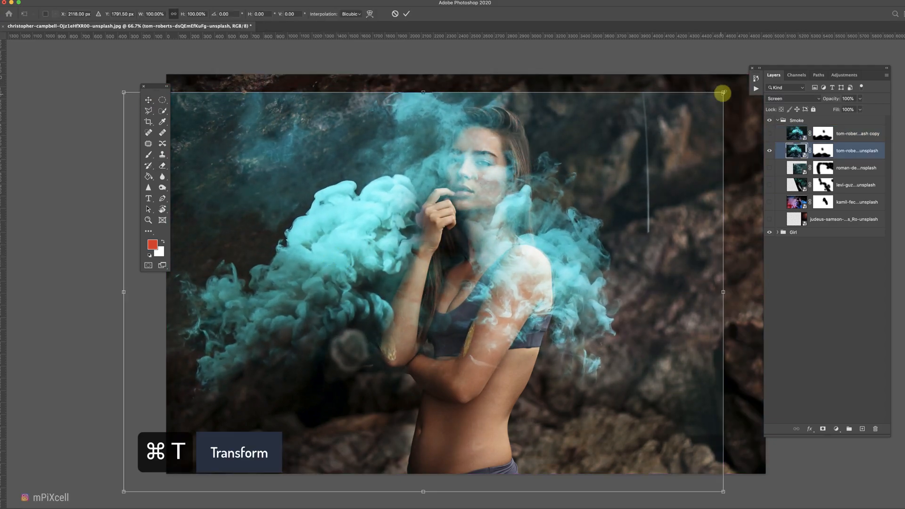
drag(722, 94, 783, 52)
drag(571, 196, 554, 218)
key(Return)
Inspect the tom-roberts smoke layers on their own by toggling visibility and zooming in and out.
key(super+minus)
key(super+minus)
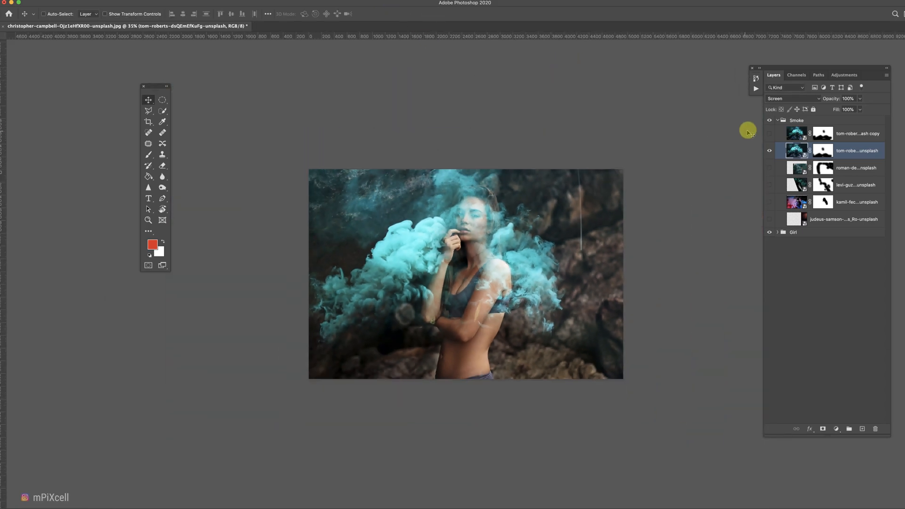
alt+click(769, 135)
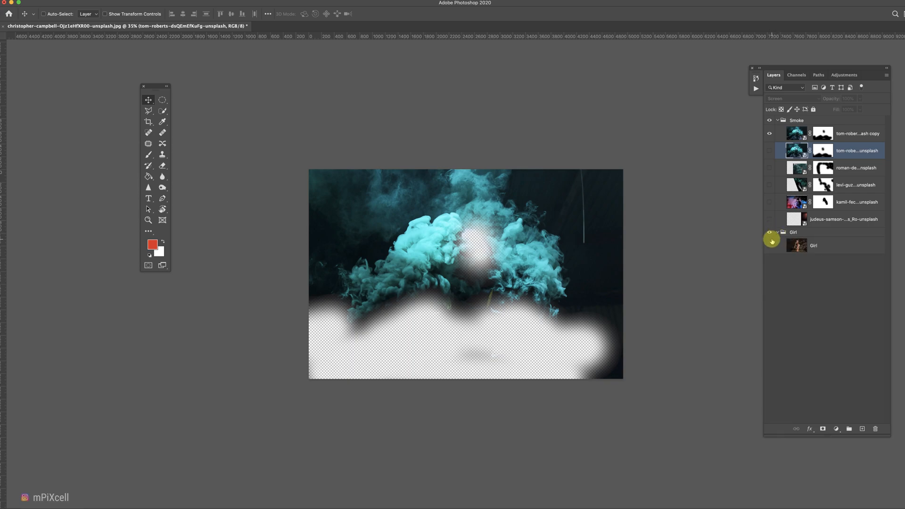
click(772, 241)
key(super+1)
key(super+0)
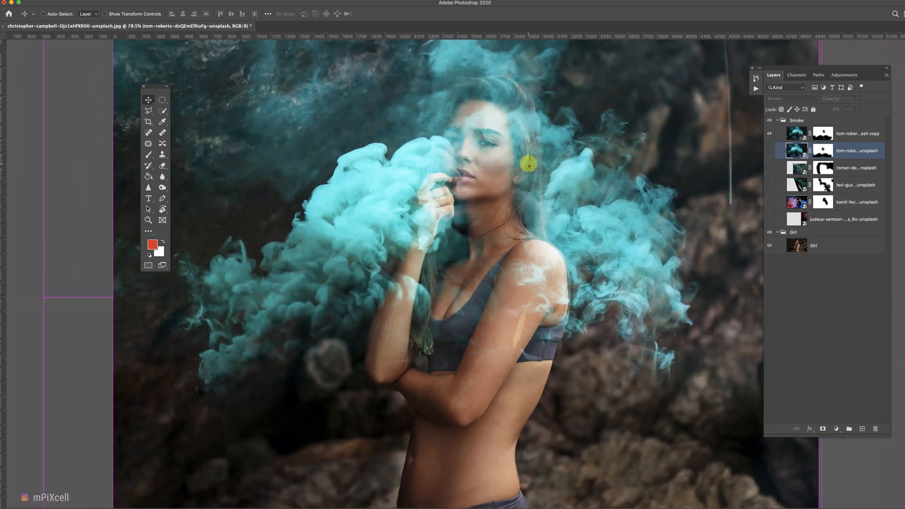
key(super+minus)
alt+click(769, 152)
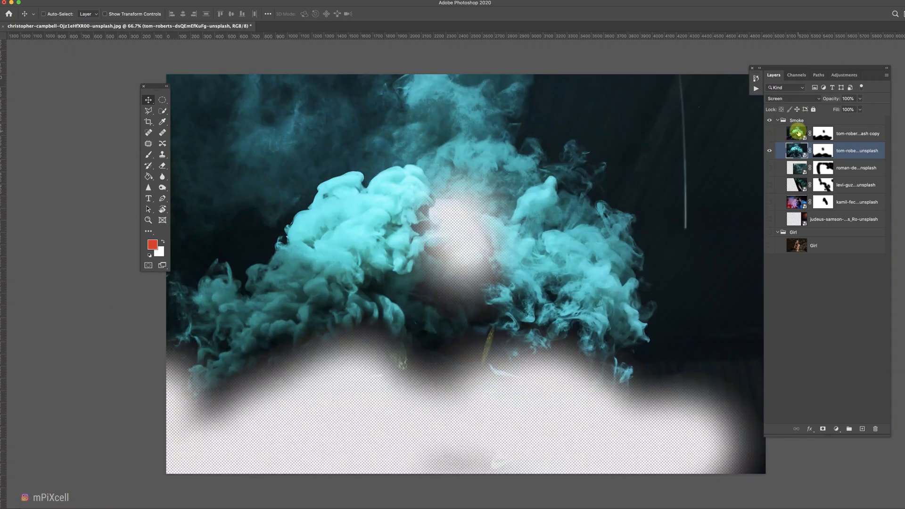
key(super+0)
Select and show the tom-roberts copy layer, then move it up and left beside the girl.
click(797, 133)
click(769, 246)
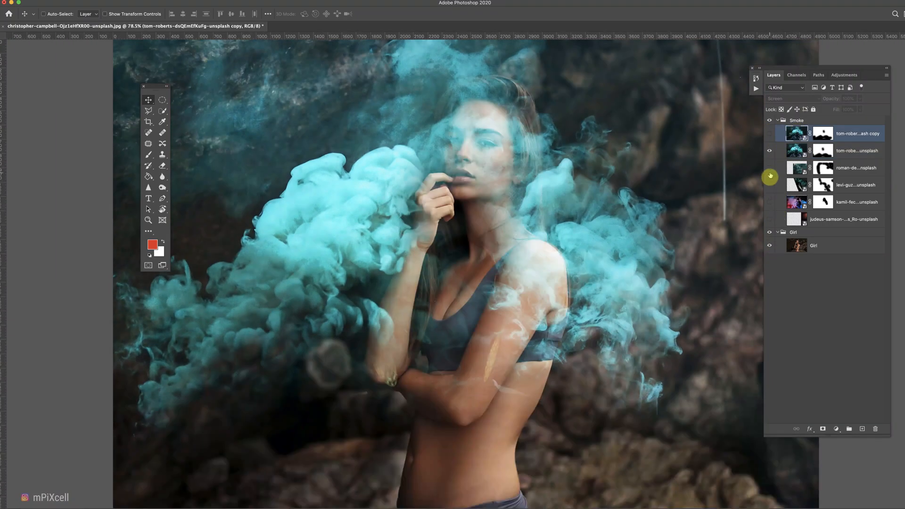
click(773, 136)
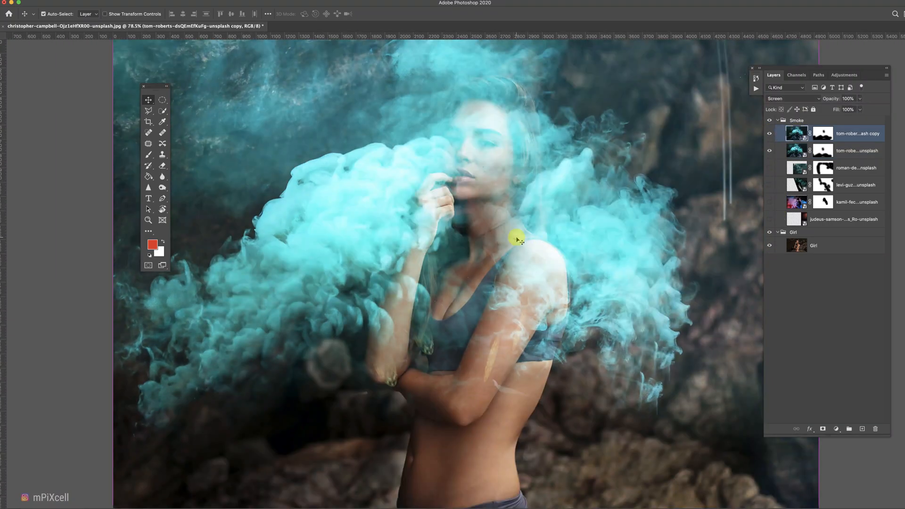
key(super+minus)
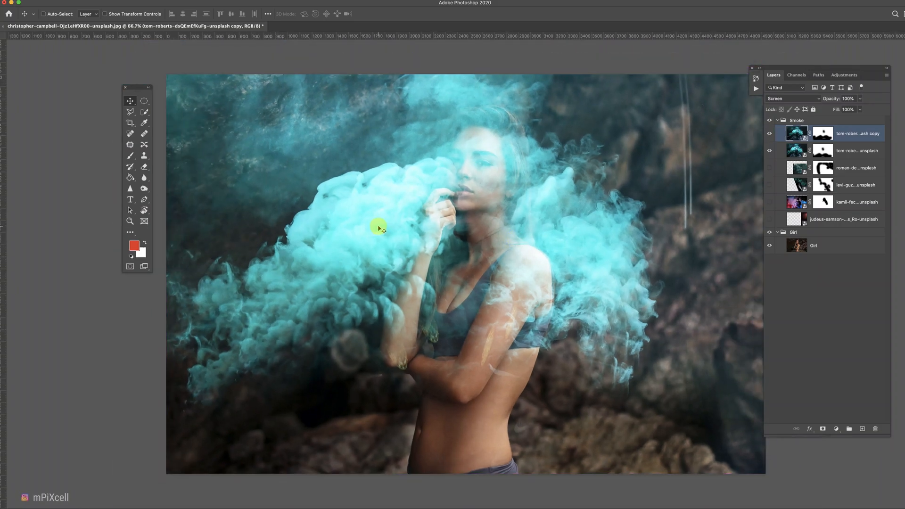
drag(325, 219, 418, 155)
key(v)
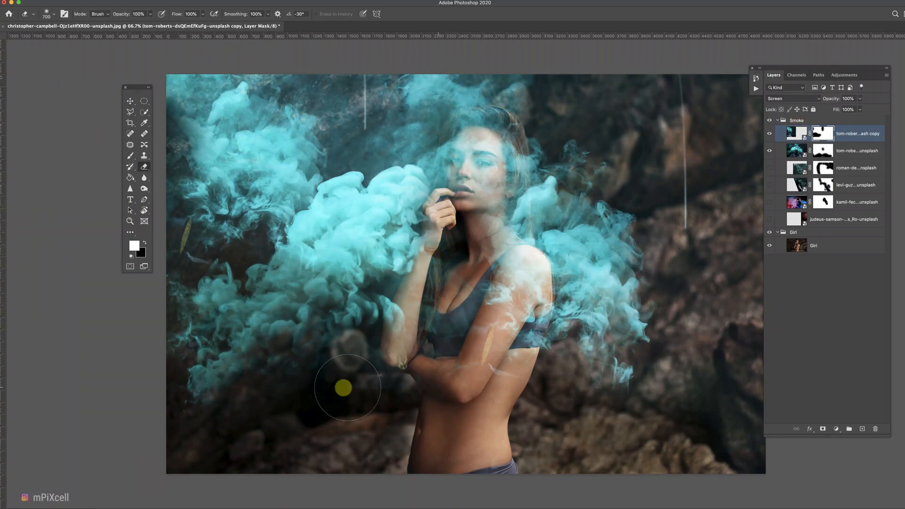
Make the roman-denisenko, levi-guzman, kamil-feczko and judeus-samson smoke layers visible together.
key(e)
click(770, 167)
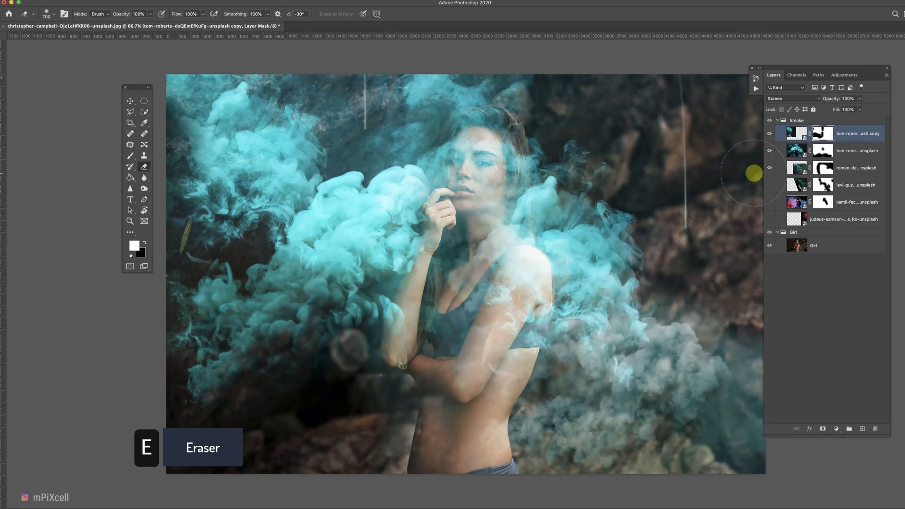
click(770, 185)
click(771, 203)
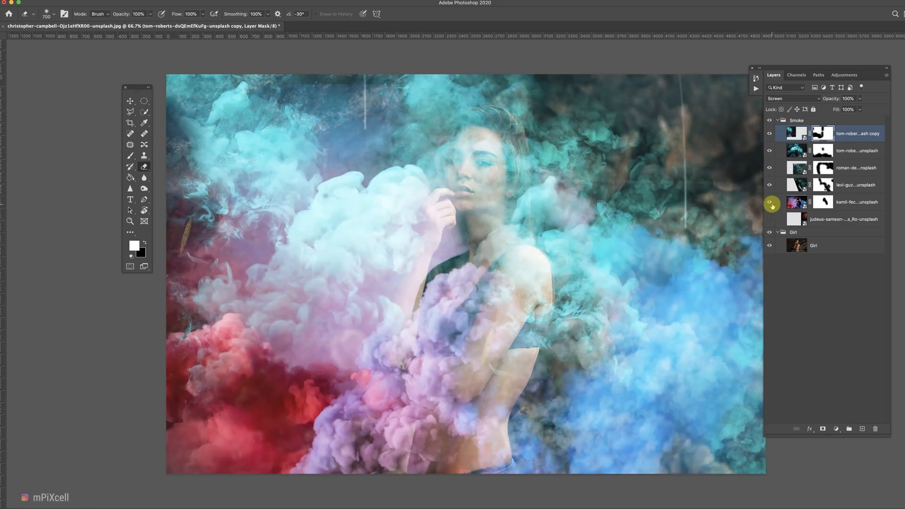
click(770, 219)
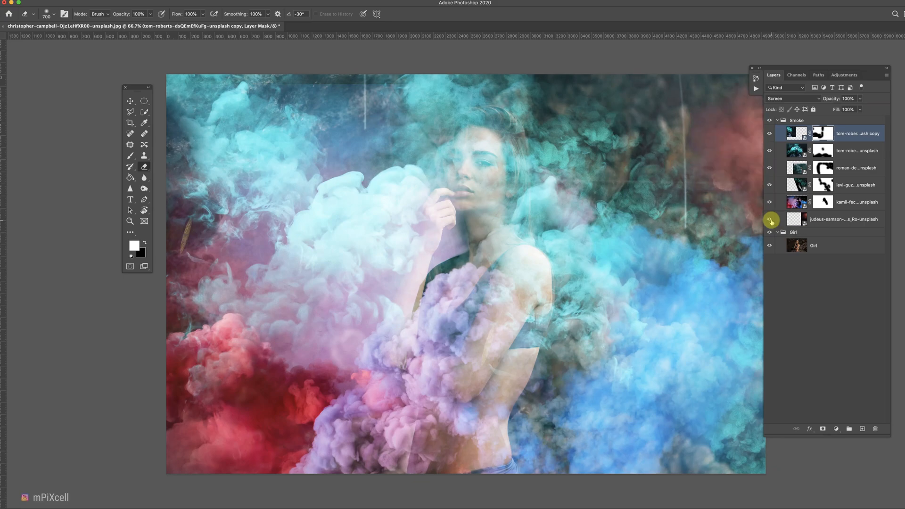
Set the Smoke group's blend mode to Lighten and add a layer mask to the group.
click(802, 120)
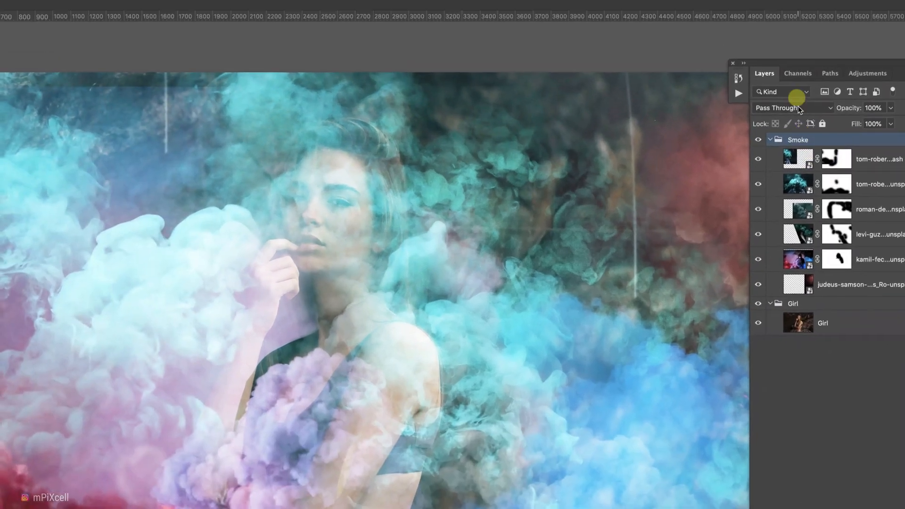
click(799, 107)
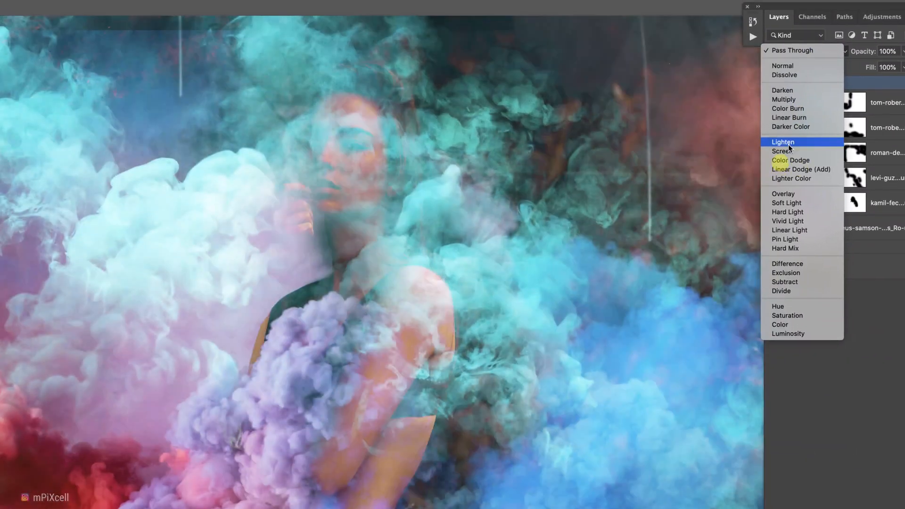
click(788, 144)
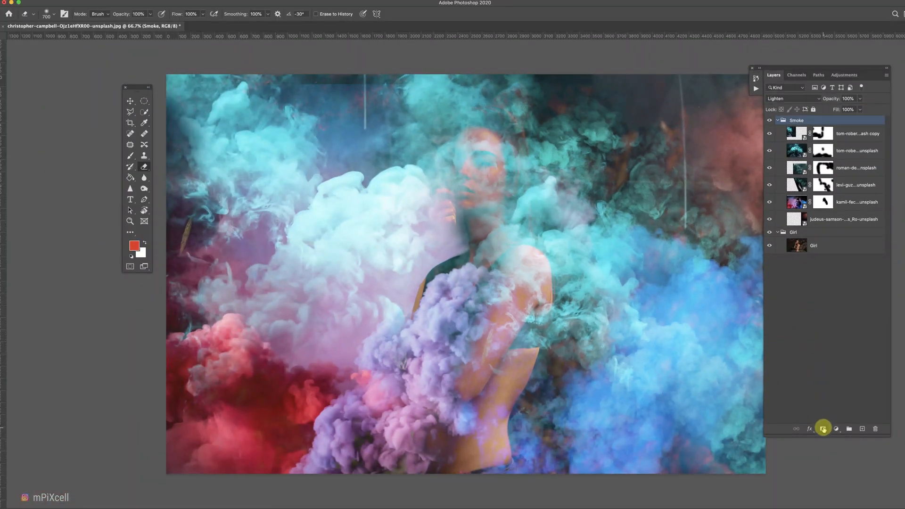
click(824, 429)
key(v)
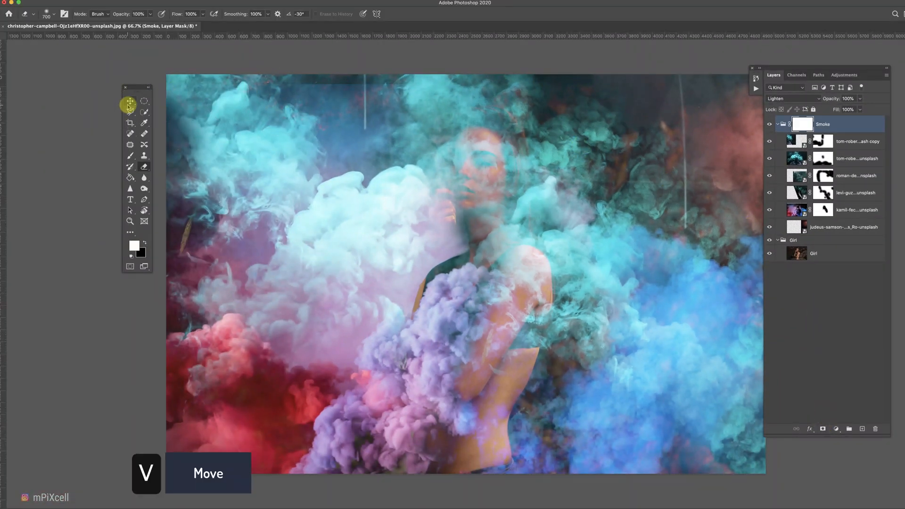
drag(340, 85, 613, 141)
key(super+z)
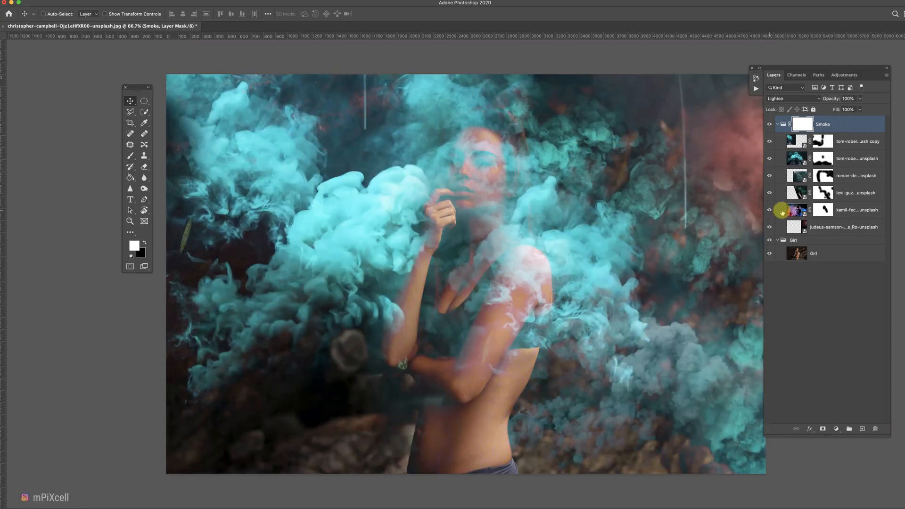
Select the kamil-feczko smoke layer and nudge it slightly upward with Free Transform.
click(795, 211)
key(super+t)
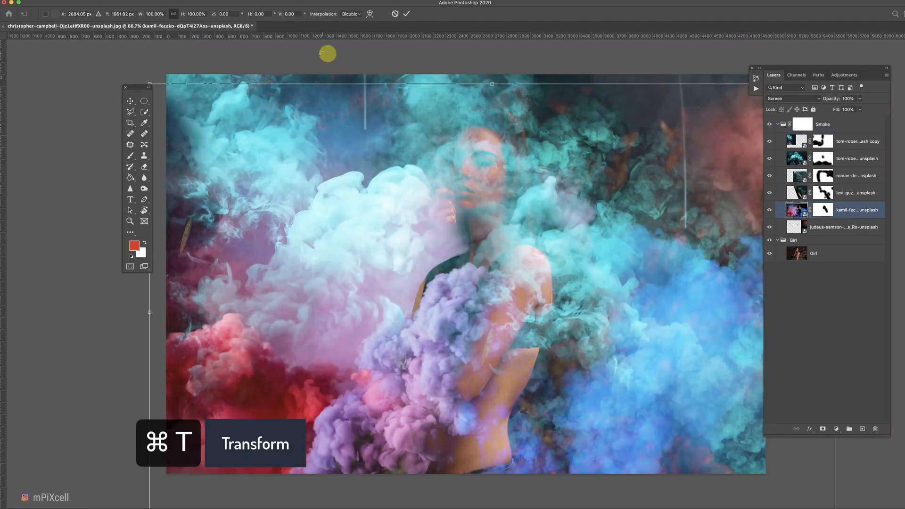
drag(348, 89, 349, 83)
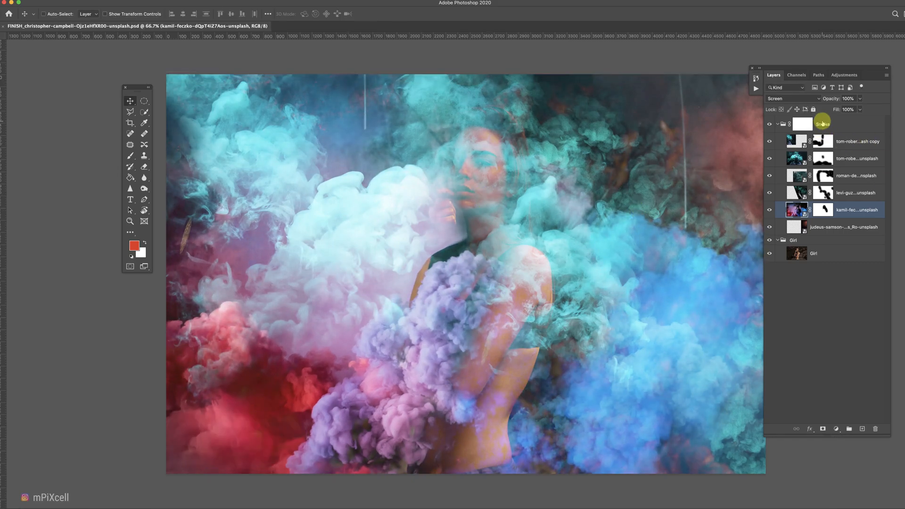
Erase the Smoke group mask with a 700 px soft round brush over the girl's face, neck and chest.
click(804, 125)
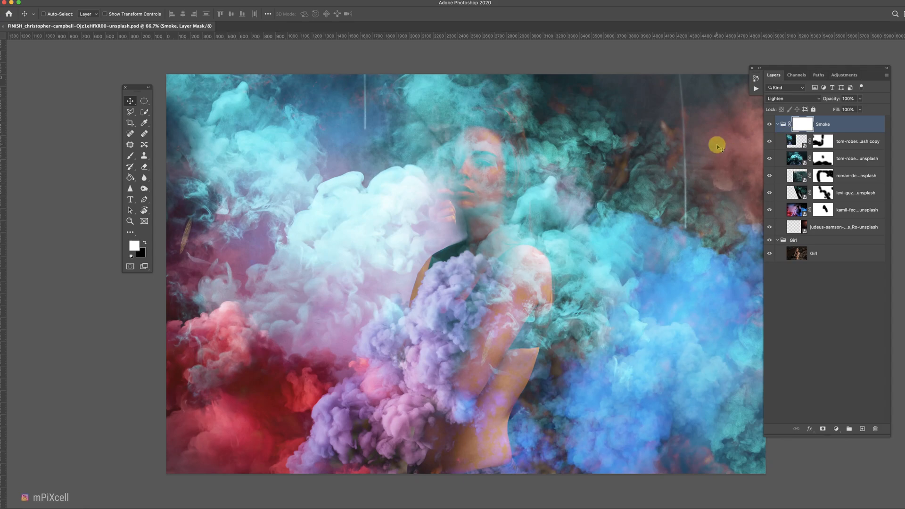
key(e)
drag(477, 165, 488, 150)
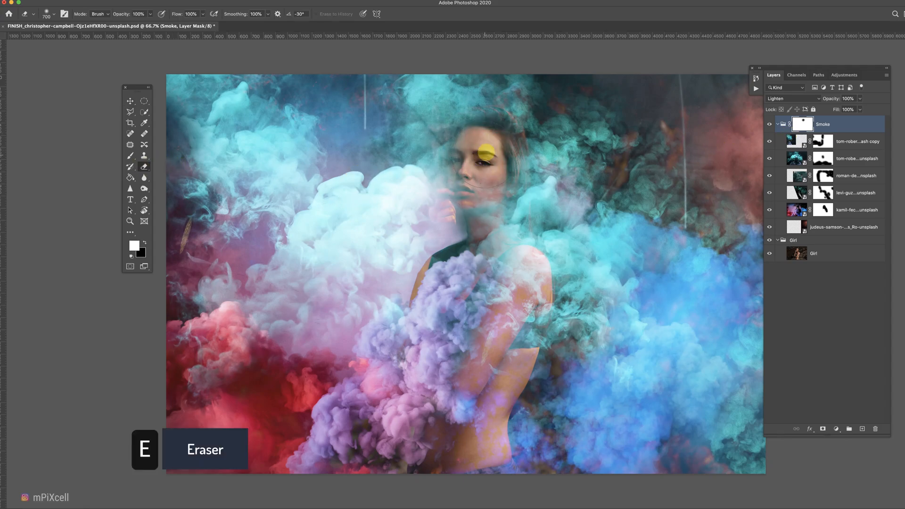
click(46, 14)
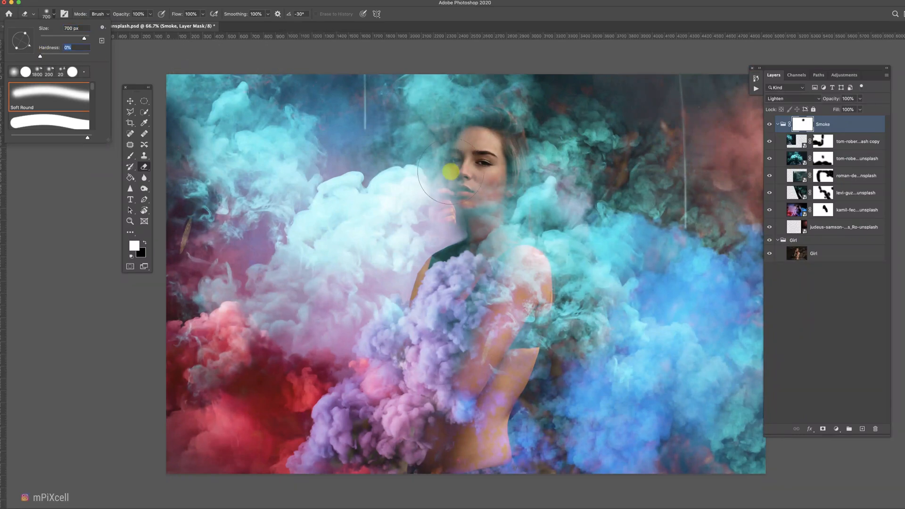
click(479, 147)
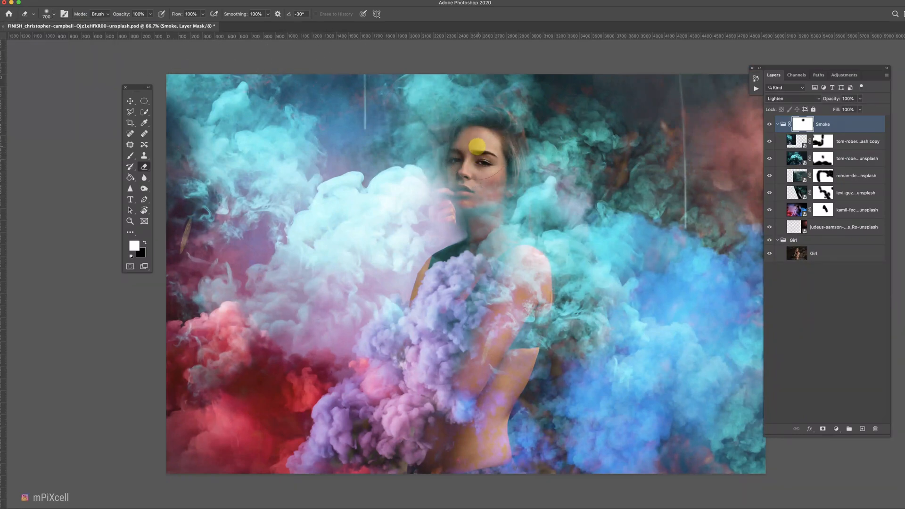
drag(479, 146, 463, 185)
key(])
click(487, 177)
click(484, 255)
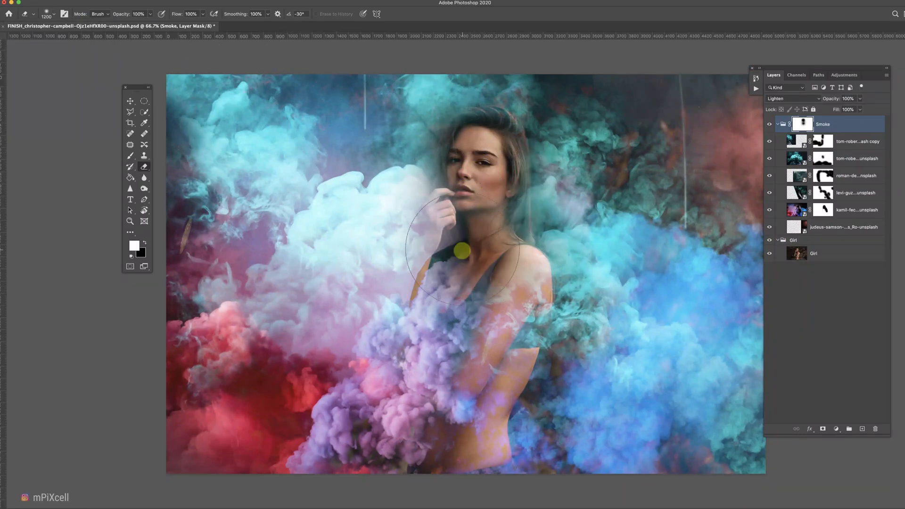
click(462, 253)
click(508, 276)
key(bracketleft)
key(bracketleft)
key(bracketleft)
key(bracketleft)
key(bracketleft)
key(bracketleft)
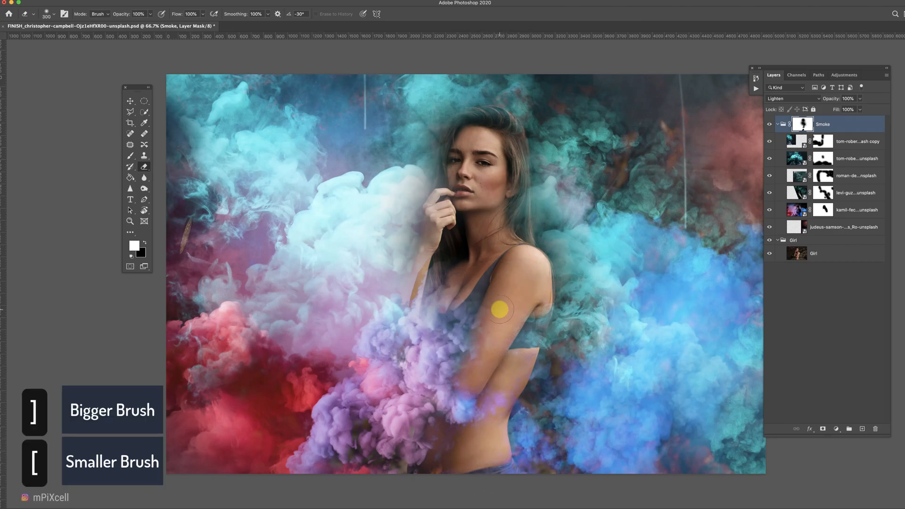
Try painting smoke back over the girl's chest on the Smoke mask, then enlarge the brush.
key(x)
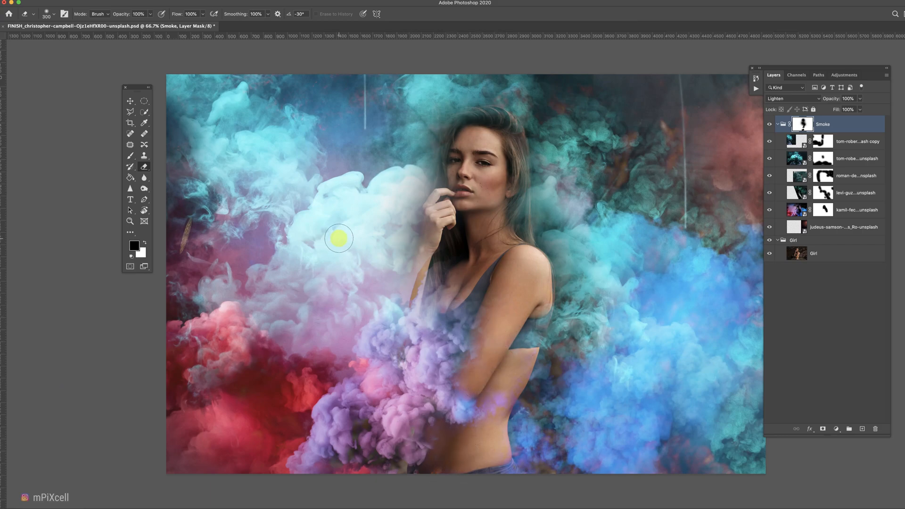
key(x)
key(x)
mouse_move(411, 293)
mouse_down()
mouse_move(416, 330)
mouse_move(407, 309)
mouse_move(386, 300)
mouse_move(433, 316)
mouse_move(446, 335)
mouse_move(462, 289)
mouse_move(448, 318)
mouse_move(497, 280)
mouse_move(486, 318)
mouse_move(508, 304)
mouse_move(486, 355)
mouse_up()
key(ctrl+z)
key(x)
key(bracketright)
key(bracketright)
key(bracketright)
key(bracketright)
key(bracketright)
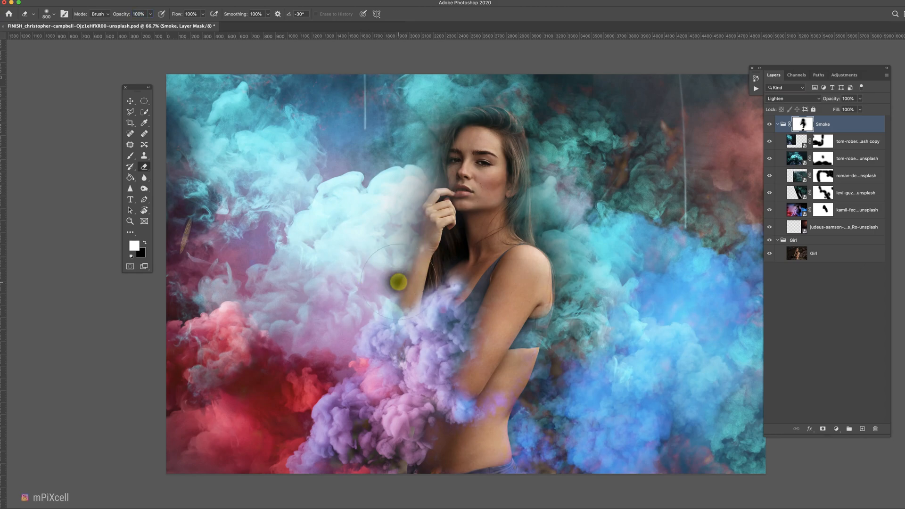
key(v)
click(824, 210)
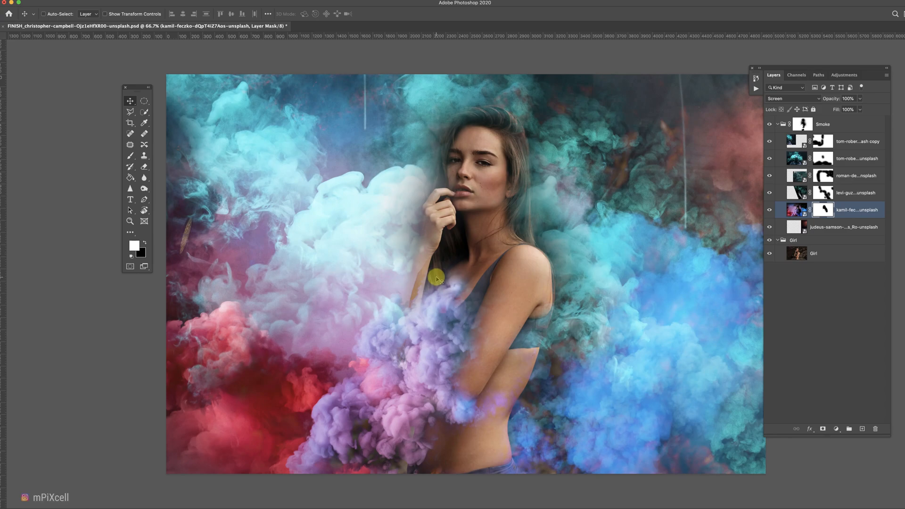
click(797, 210)
key(v)
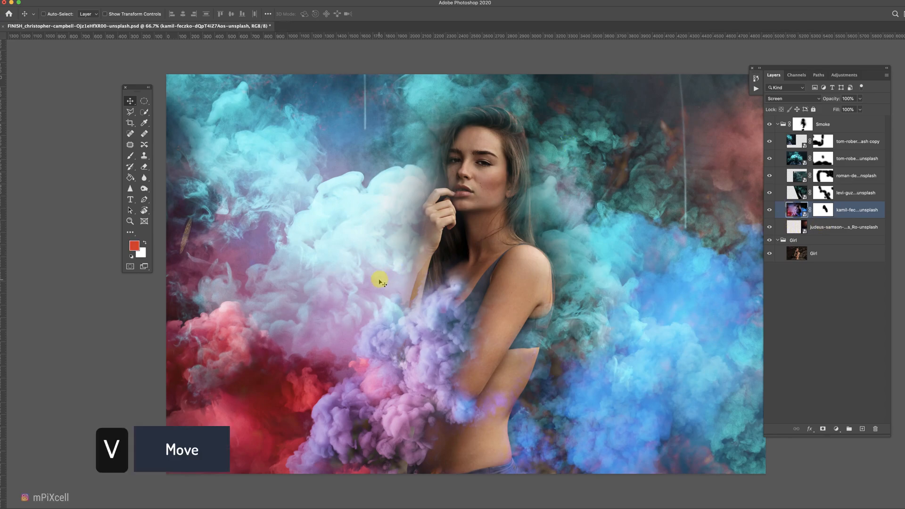
drag(451, 288, 456, 291)
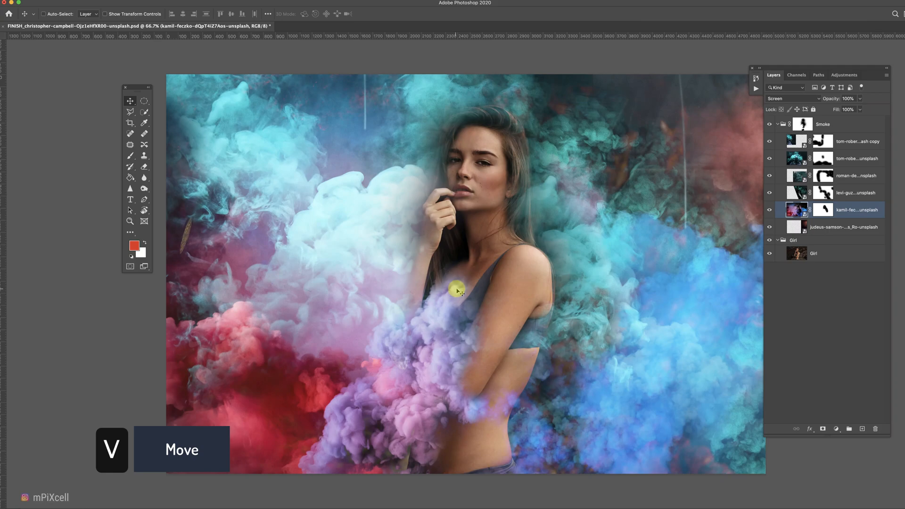
drag(456, 291, 456, 287)
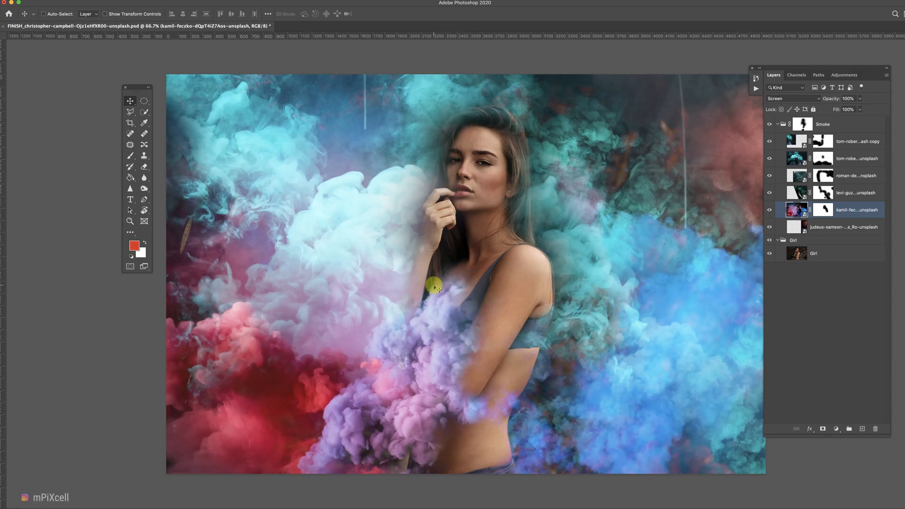
Erase more of the Smoke group mask around the girl's neck and shoulder with a smaller brush.
click(803, 123)
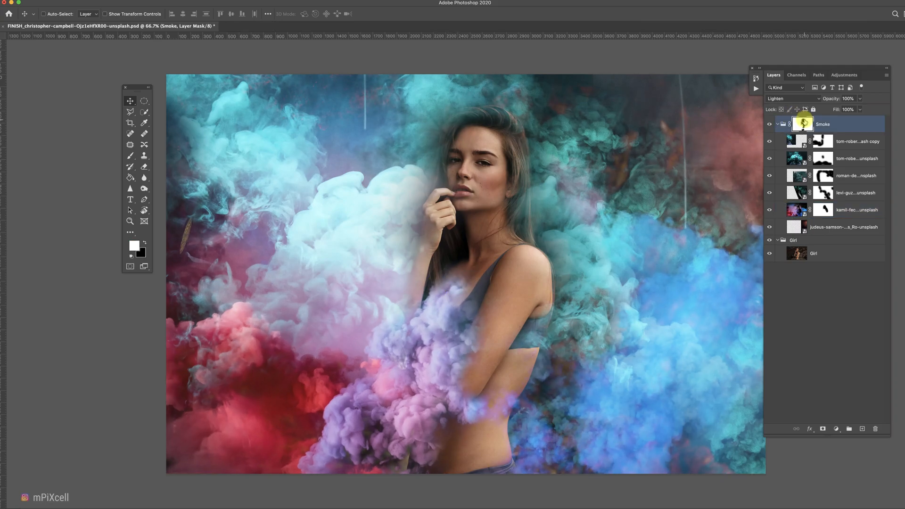
key(e)
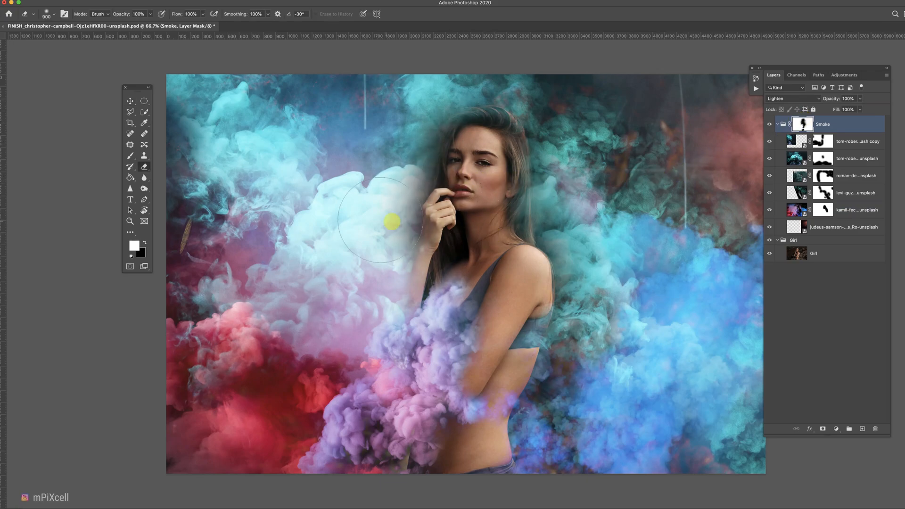
key(x)
scroll(416, 288, up, 3)
scroll(415, 288, up, 5)
key(bracketleft)
key(bracketleft)
key(bracketleft)
key(bracketleft)
key(bracketleft)
key(bracketleft)
key(bracketleft)
key(bracketleft)
key(bracketleft)
key(bracketleft)
key(bracketleft)
key(bracketleft)
drag(519, 173, 519, 186)
key(super+z)
key(x)
mouse_move(499, 250)
mouse_down()
mouse_move(479, 296)
mouse_move(470, 291)
mouse_move(479, 259)
mouse_move(464, 284)
mouse_up()
key(bracketleft)
key(super+0)
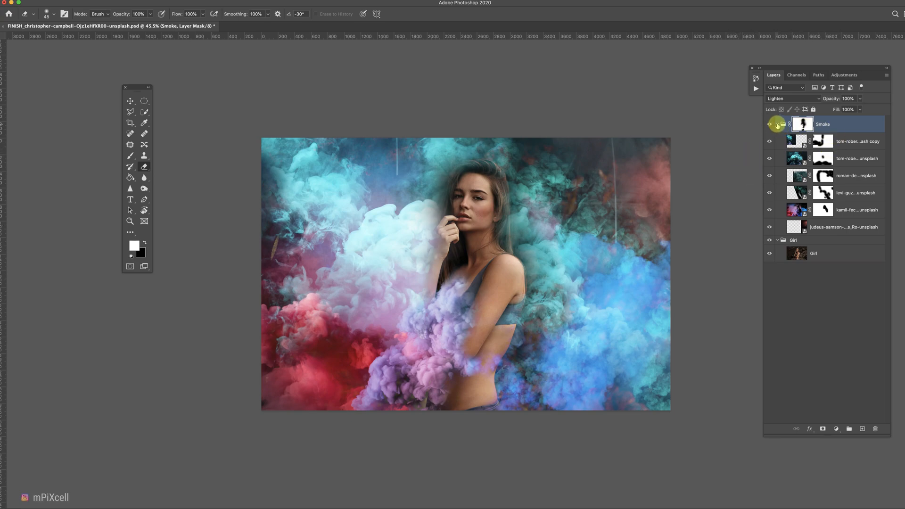
Collapse the Smoke group and add a Curves adjustment layer above it that darkens the image.
click(777, 124)
click(837, 429)
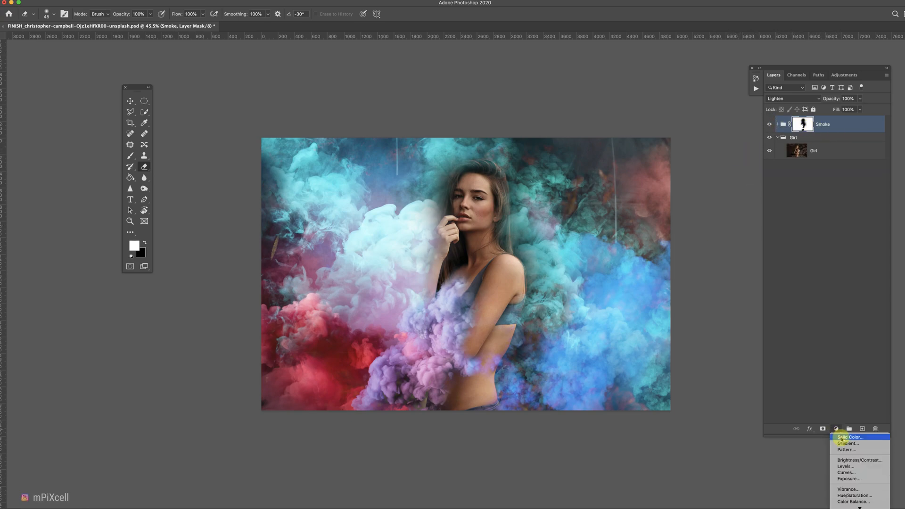
click(836, 429)
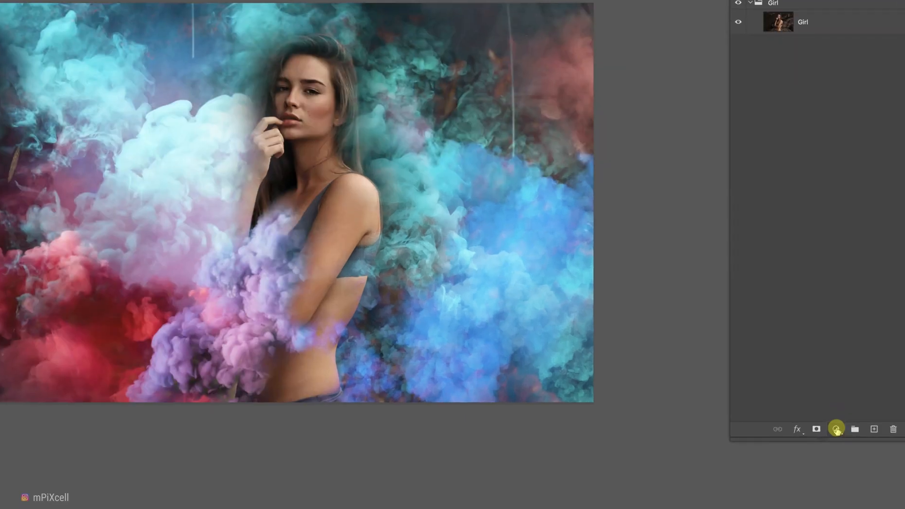
click(836, 429)
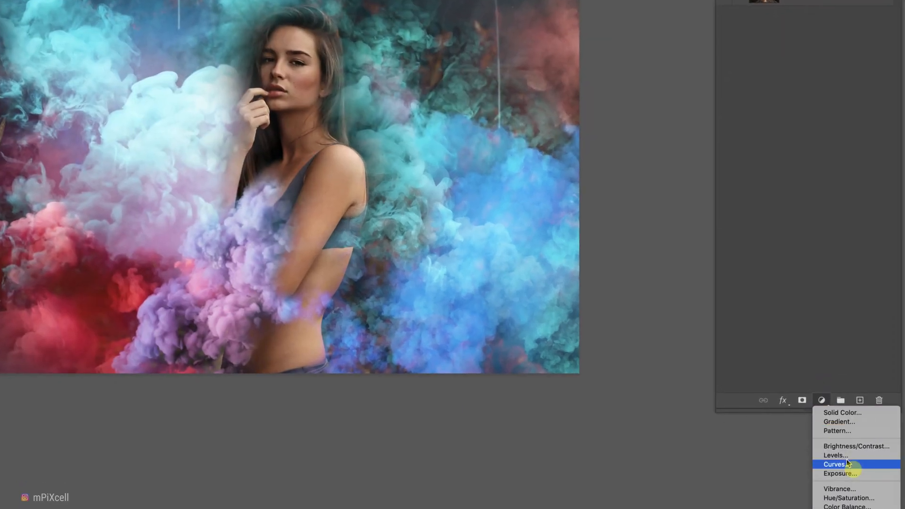
click(848, 465)
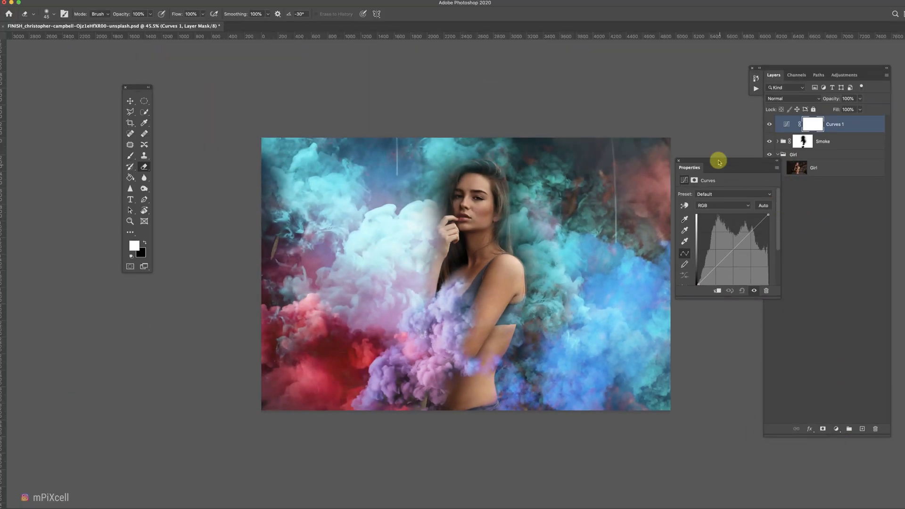
drag(719, 161, 710, 163)
drag(703, 272, 702, 278)
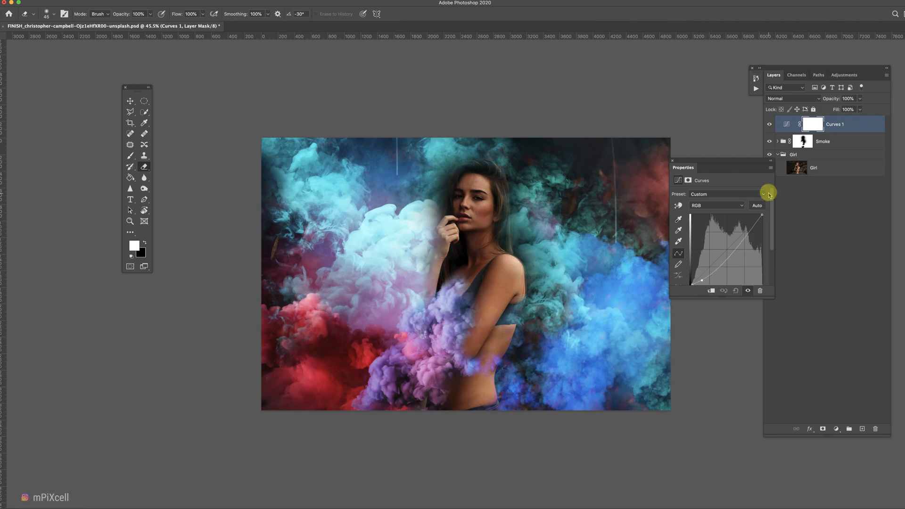
Paint the girl out of the Curves layer mask and rename the layer Dark Area.
drag(718, 161, 701, 135)
click(655, 135)
key(bracketright)
key(bracketright)
key(bracketright)
key(bracketright)
key(bracketright)
key(bracketright)
key(bracketright)
key(bracketright)
key(bracketright)
key(bracketright)
key(bracketright)
key(bracketright)
key(bracketright)
key(bracketright)
key(bracketright)
key(bracketright)
key(bracketright)
key(bracketright)
key(bracketright)
key(bracketright)
mouse_move(480, 202)
mouse_down()
mouse_move(471, 274)
mouse_move(492, 329)
mouse_move(483, 417)
mouse_move(478, 255)
mouse_up()
click(787, 124)
double_click(833, 125)
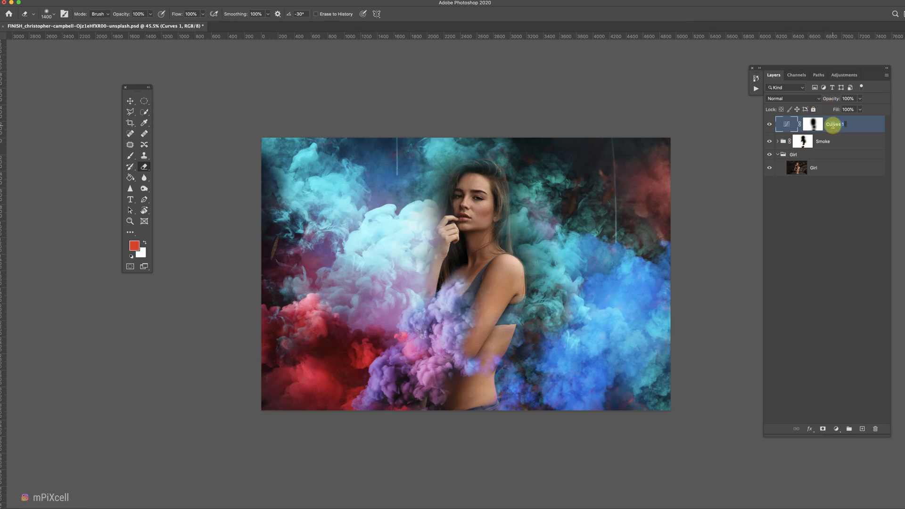
Add a Curves adjustment layer above the Girl layer and name it Light.
click(818, 168)
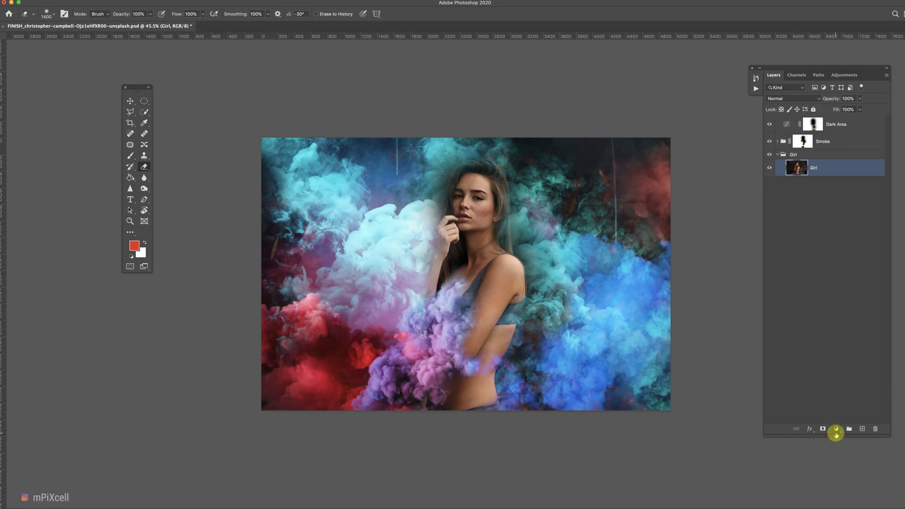
click(837, 433)
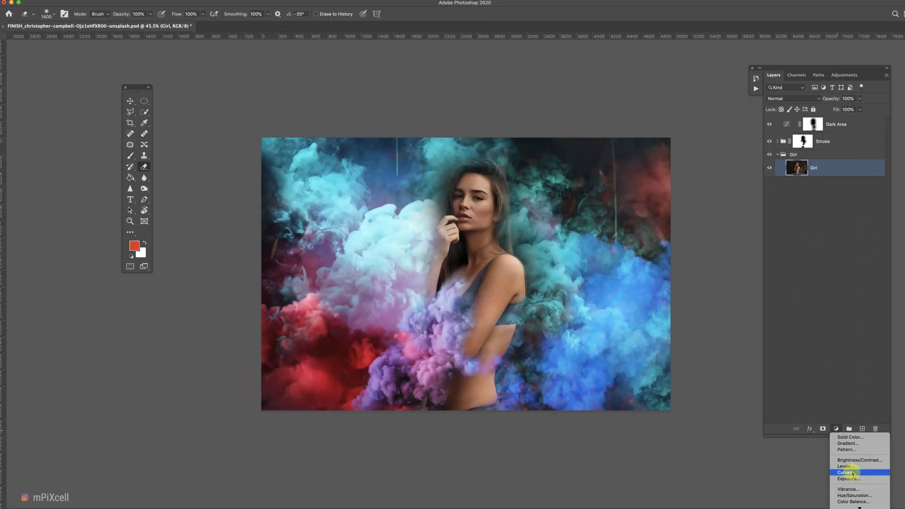
click(852, 474)
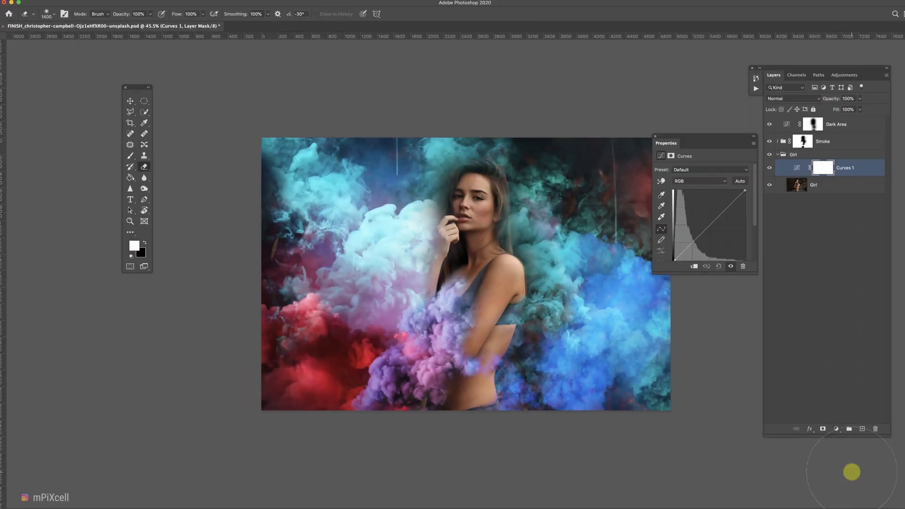
double_click(846, 167)
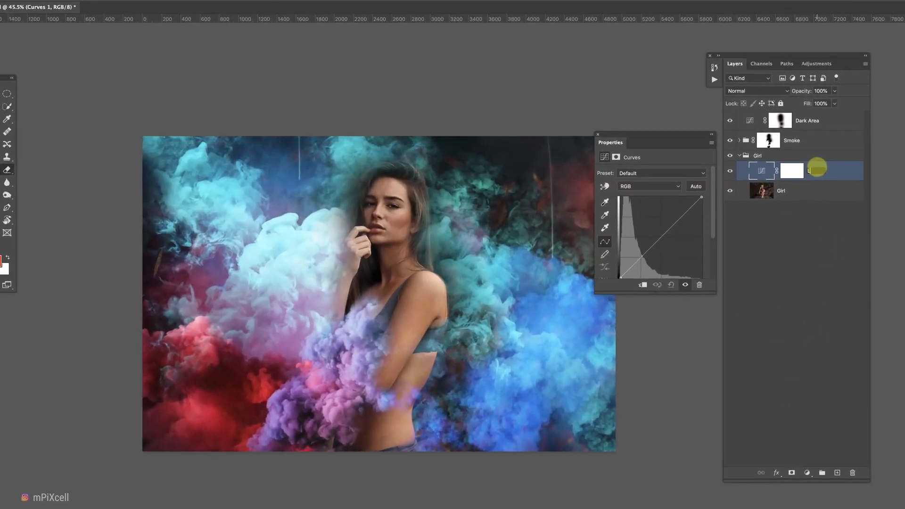
text(Light)
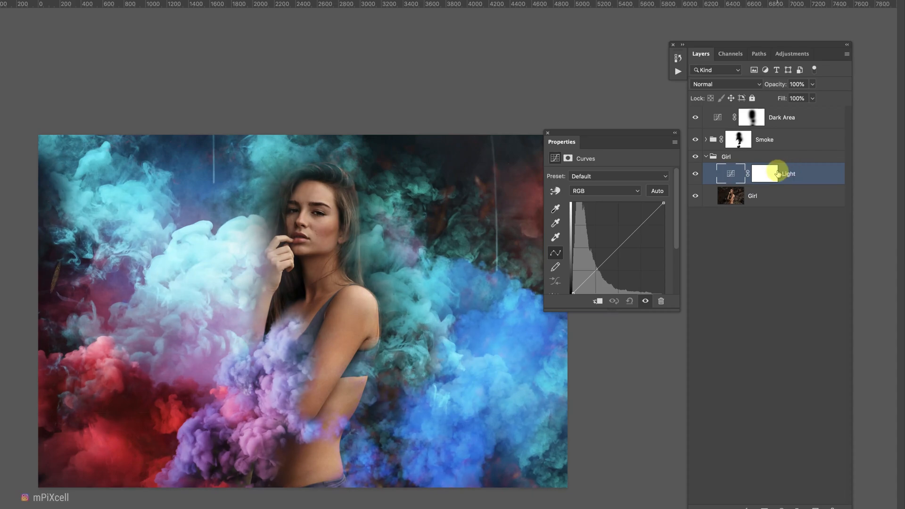
Bend the Light curve upward to brighten, then invert the layer's mask.
drag(582, 284, 583, 279)
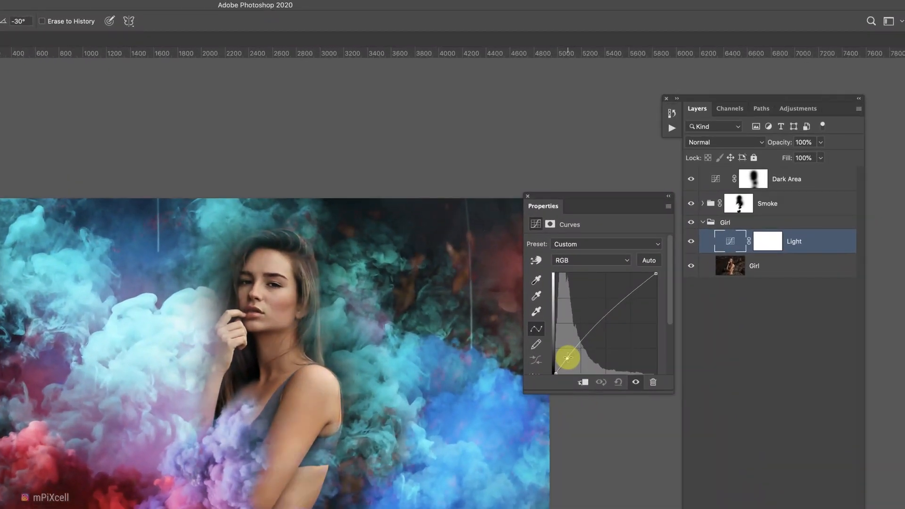
drag(568, 358, 566, 357)
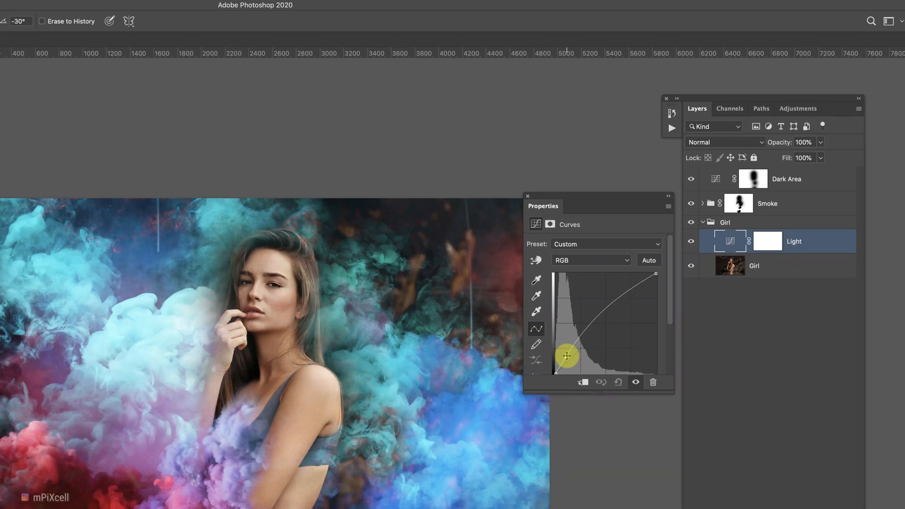
click(528, 196)
click(823, 171)
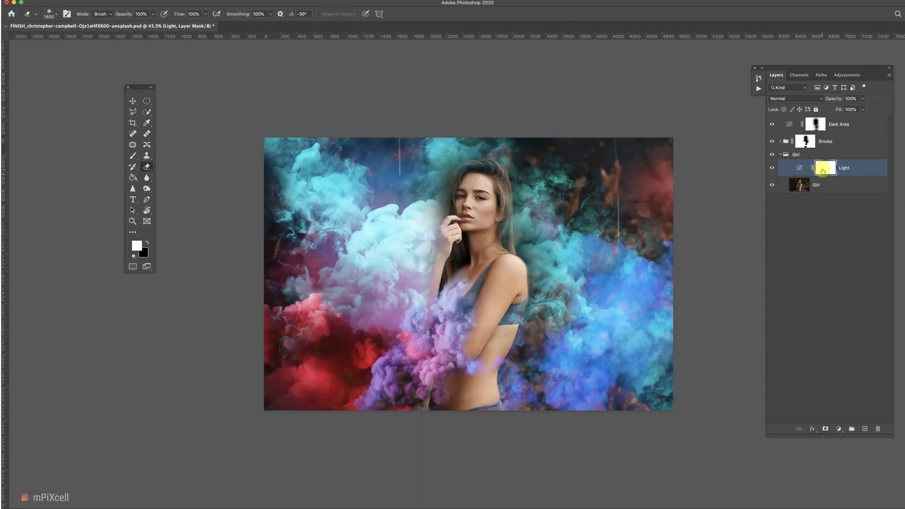
key(super+i)
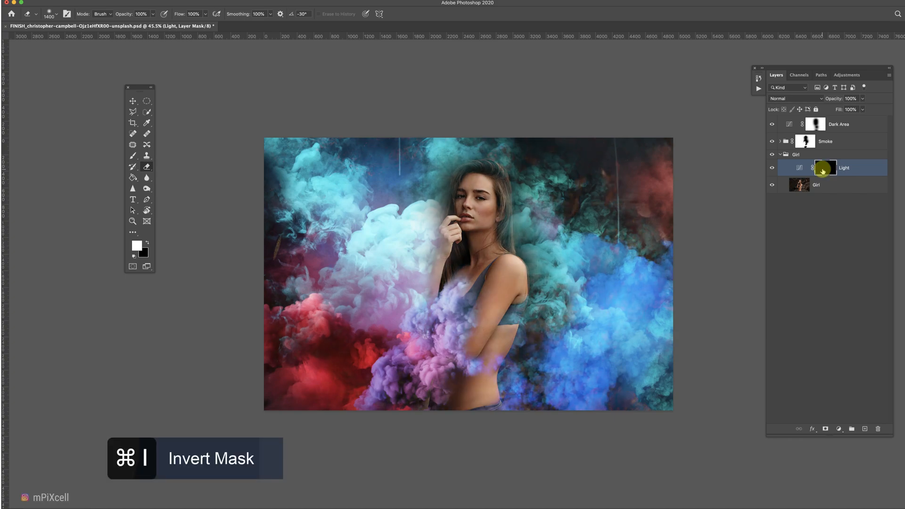
Paint on the Light layer's mask to brighten the girl's face and body.
key(x)
mouse_move(451, 202)
mouse_down()
mouse_move(469, 296)
mouse_move(489, 344)
mouse_move(469, 400)
mouse_up()
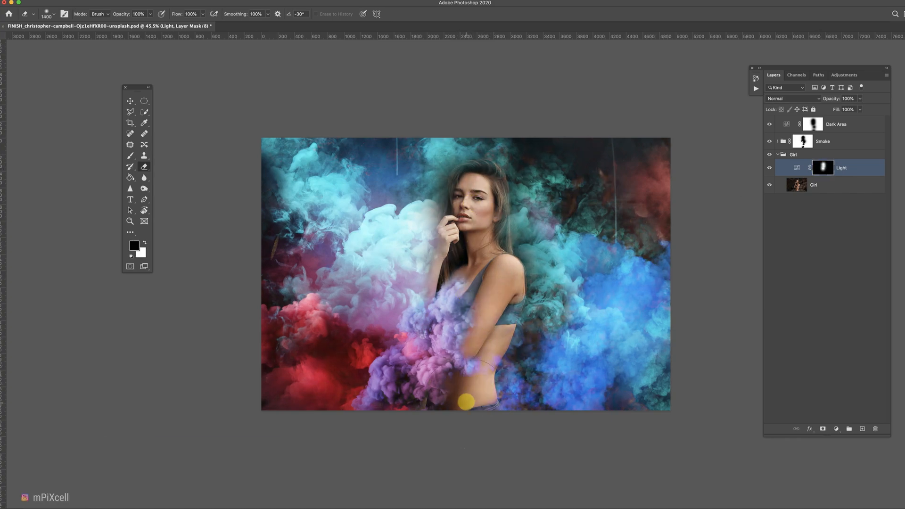
key(e)
key(x)
Add a Channel Mixer adjustment above Light in the Girl group and set the Red output to Red +104, Green +7, Blue -12.
click(801, 169)
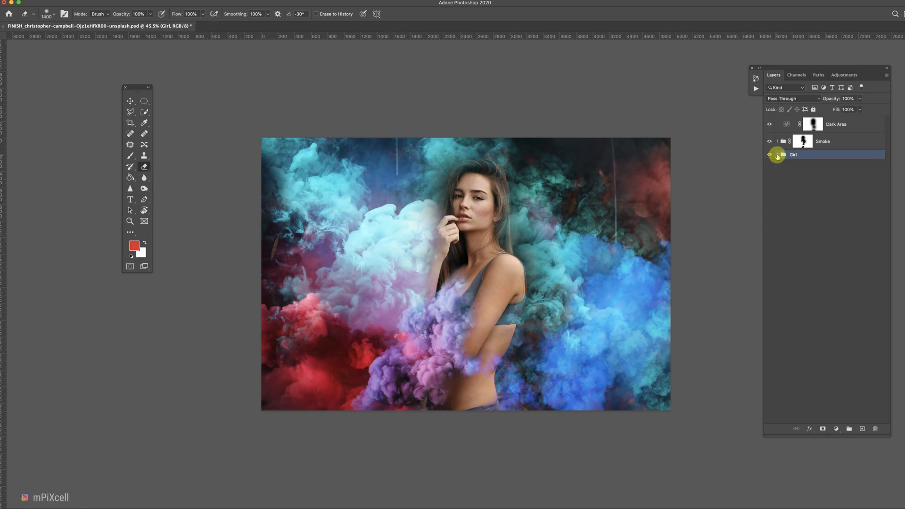
click(836, 429)
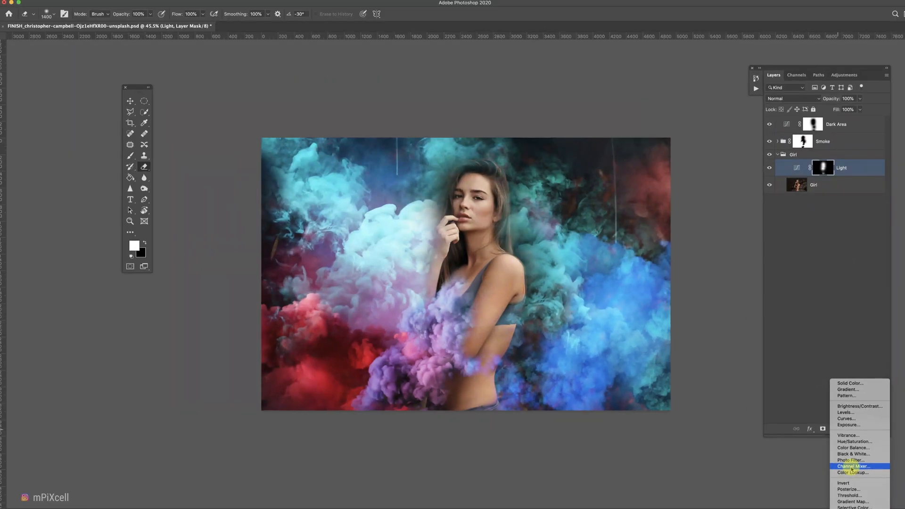
click(852, 467)
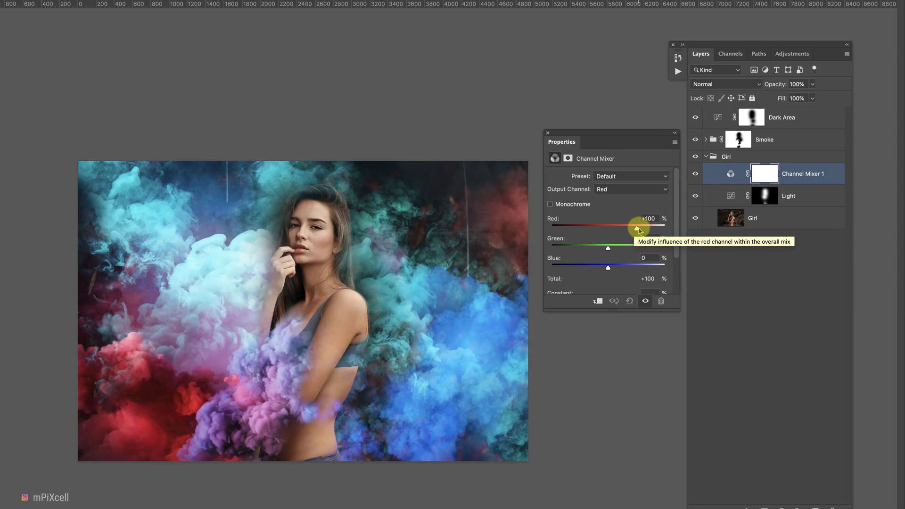
drag(639, 233, 641, 234)
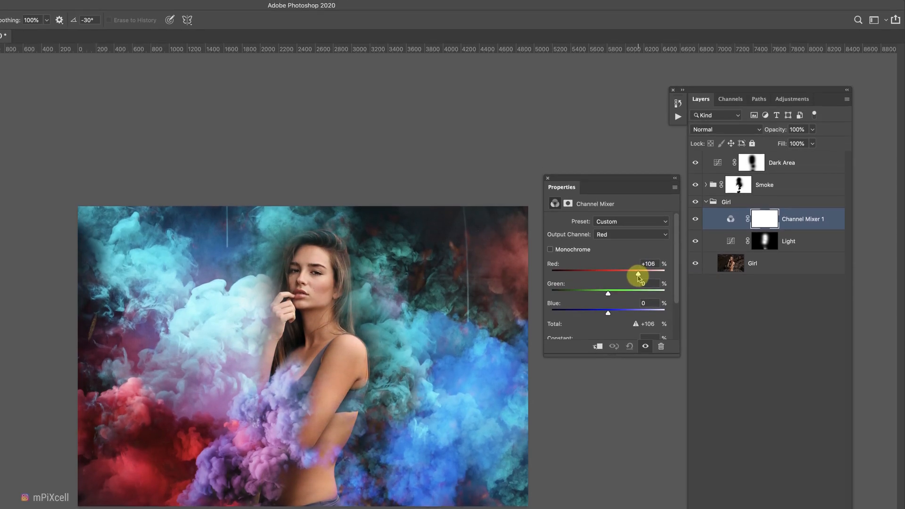
drag(638, 276, 610, 293)
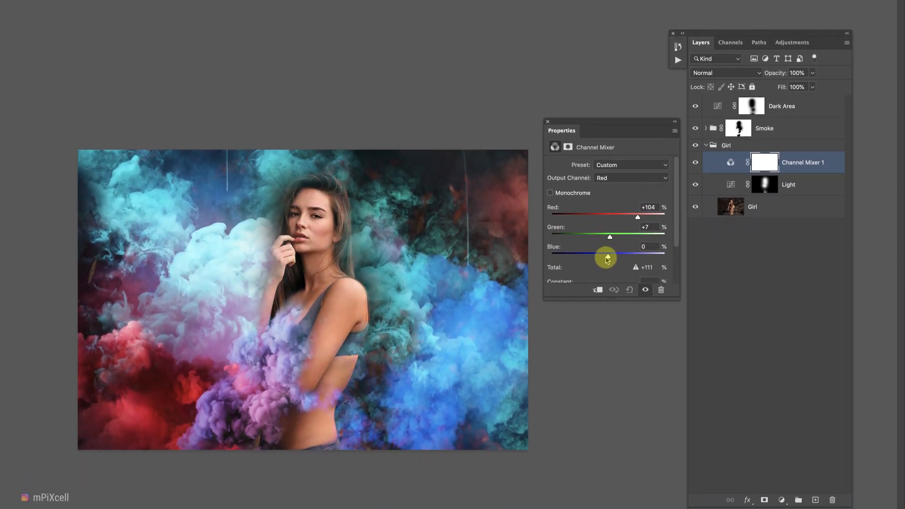
drag(609, 258, 605, 257)
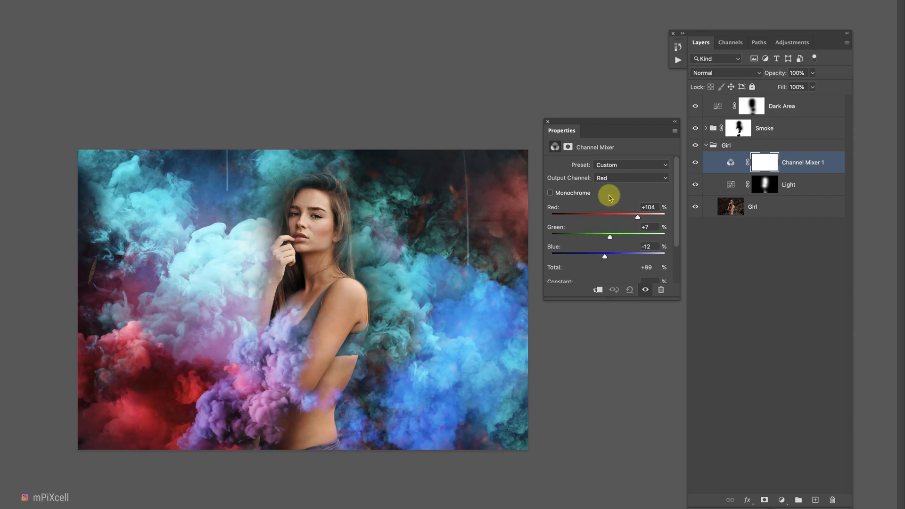
drag(638, 217, 634, 220)
Switch the Channel Mixer output channel to Blue and set Green +3 and Blue +102.
click(610, 179)
click(622, 197)
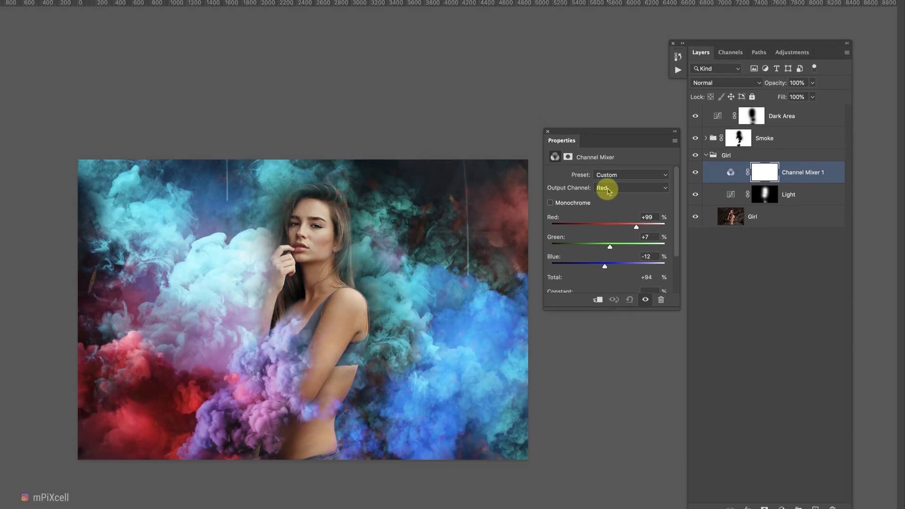
drag(610, 229, 613, 250)
drag(611, 218, 612, 218)
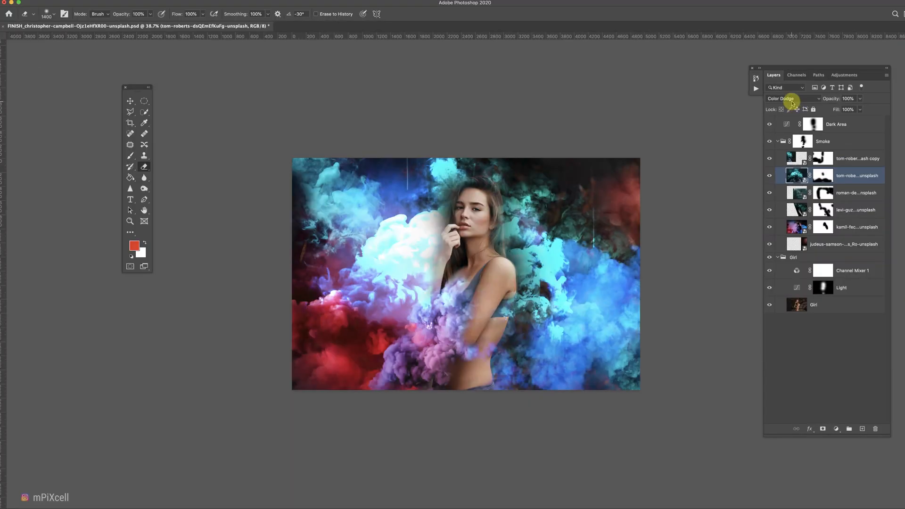
Duplicate a tom-roberts smoke layer in the Smoke group, move the copy left and change its blend mode.
click(792, 98)
click(786, 92)
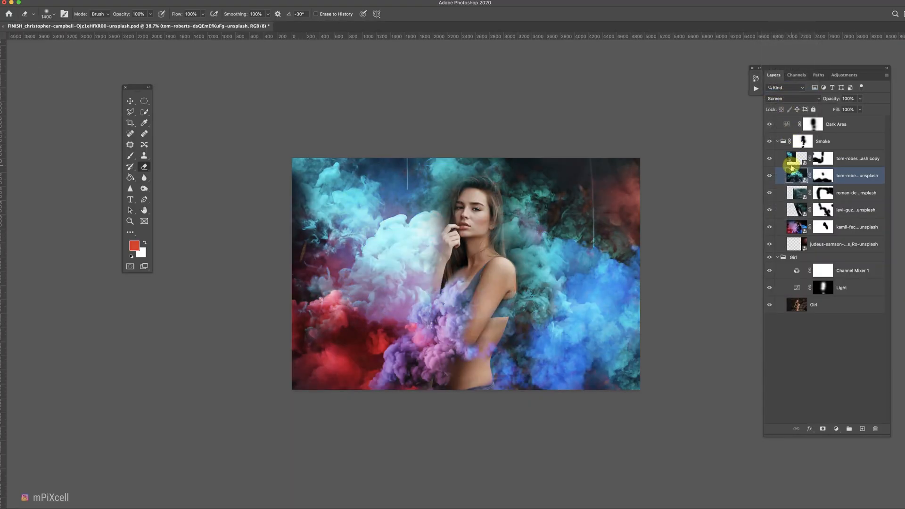
key(super+j)
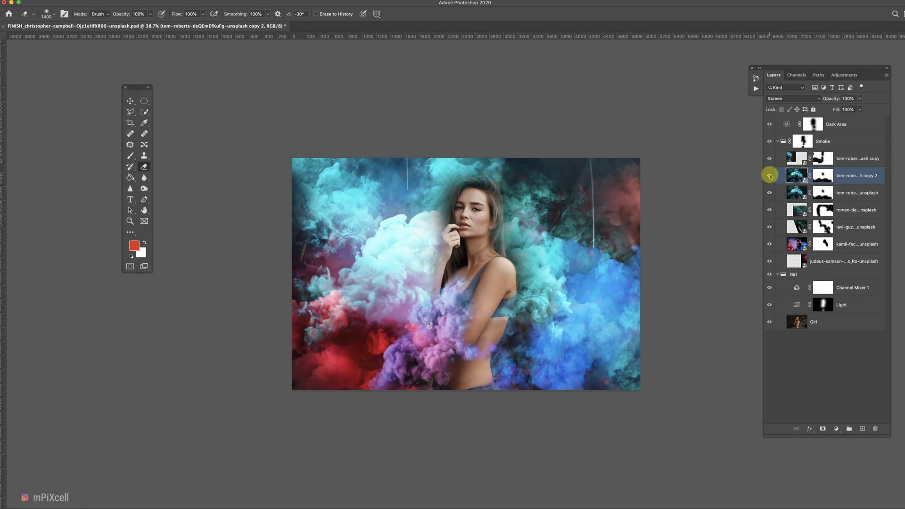
key(v)
drag(400, 257, 282, 250)
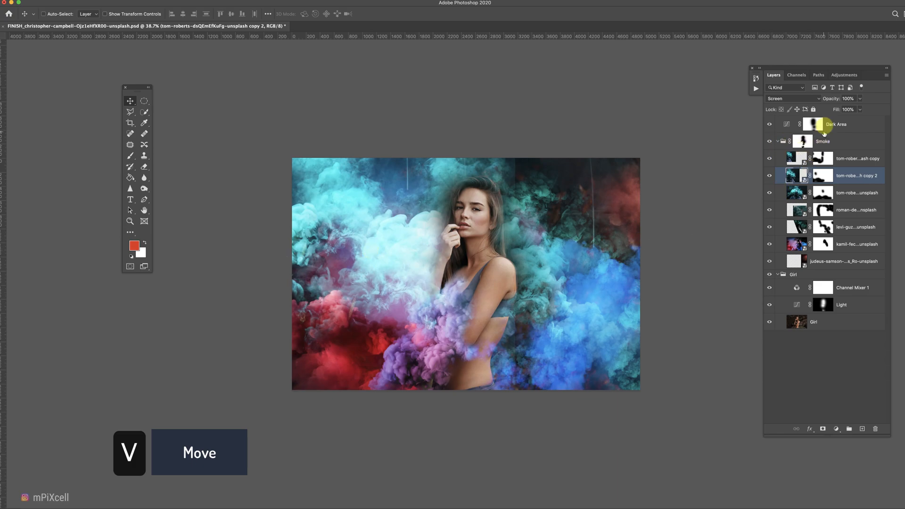
click(794, 99)
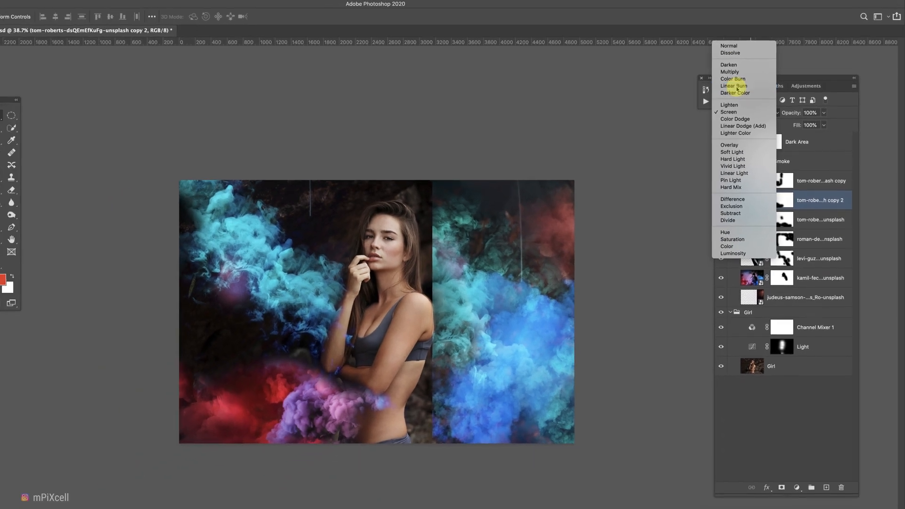
click(710, 88)
Merge the duplicate into a new blank layer, then add a layer mask and invert it to hide the layer.
shift+click(828, 478)
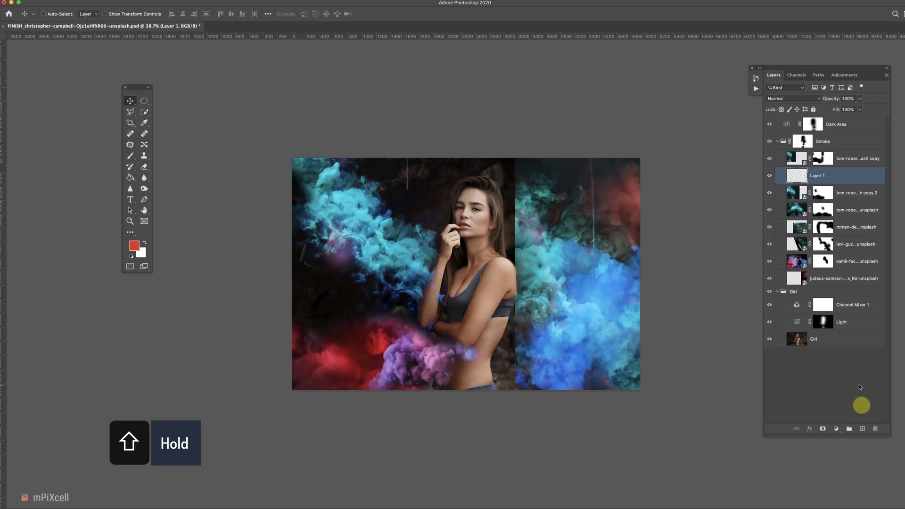
key(super+e)
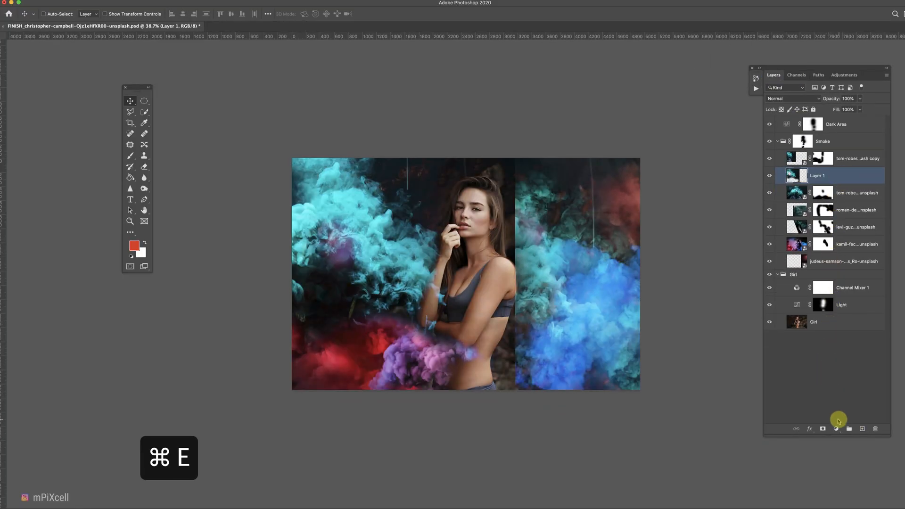
click(824, 429)
key(super+i)
key(e)
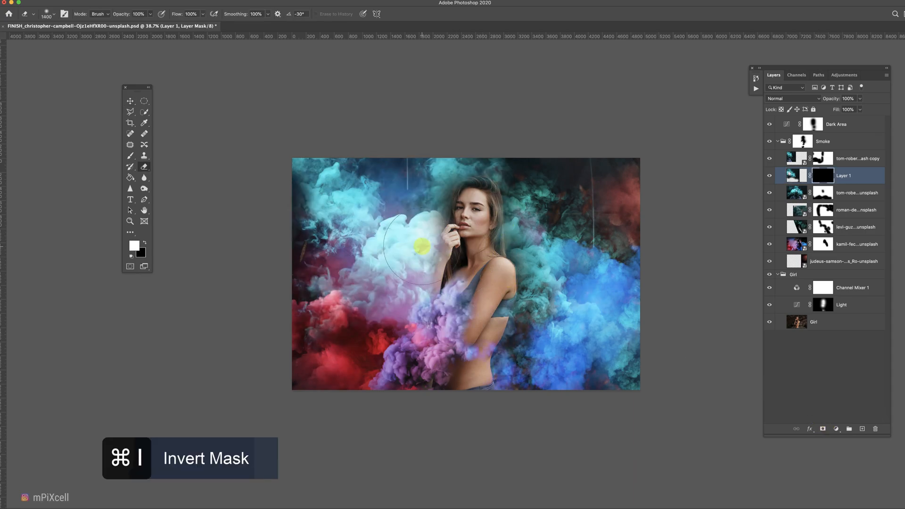
Paint on Layer 1's mask to reveal smoke left of the girl, undoing the last three strokes.
key(d)
drag(422, 226, 412, 242)
click(396, 244)
click(338, 246)
click(340, 264)
click(336, 268)
key(super+z)
key(super+z)
key(super+z)
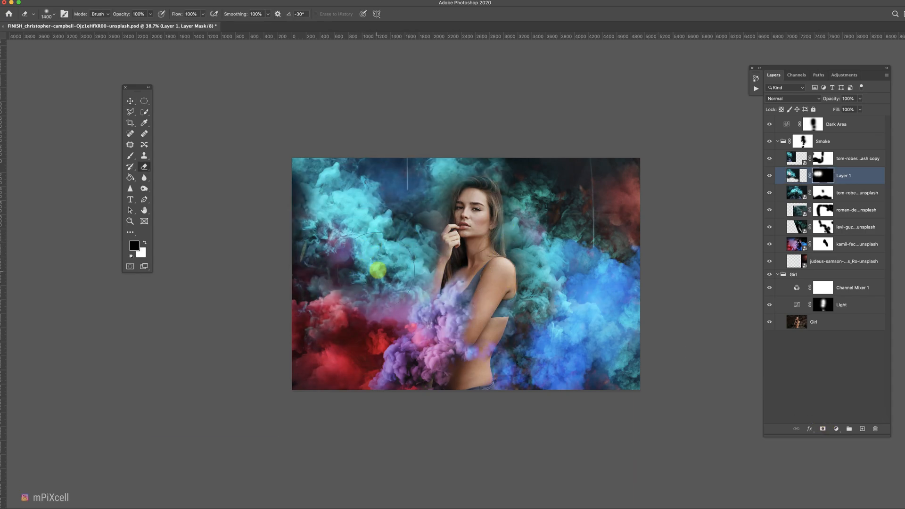
Continue revealing and hiding smoke on Layer 1's mask across the upper left of the image.
key(x)
click(433, 218)
key(x)
drag(427, 215, 400, 163)
mouse_move(292, 288)
mouse_down()
mouse_move(262, 256)
mouse_move(278, 306)
mouse_move(255, 366)
mouse_up()
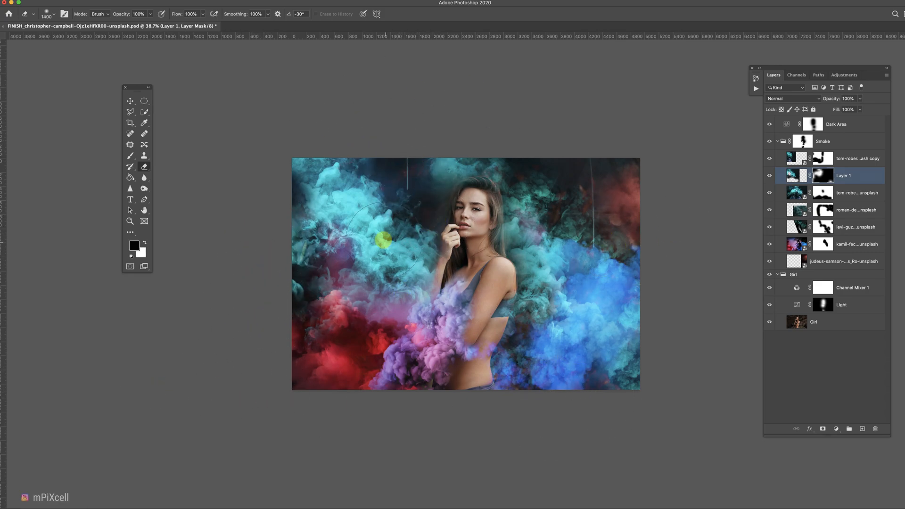
click(293, 195)
mouse_move(293, 195)
mouse_down()
mouse_move(338, 165)
mouse_move(391, 186)
mouse_move(358, 244)
mouse_up()
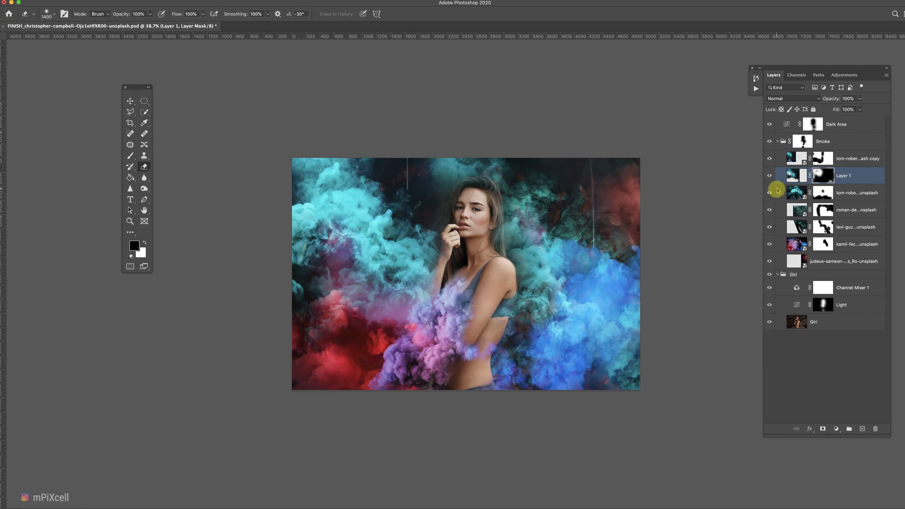
Paint a short stroke on Layer 1's mask with a smaller brush and undo it.
key(x)
key(super+minus)
key(bracketleft)
key(bracketleft)
key(bracketleft)
key(bracketleft)
key(bracketleft)
key(bracketleft)
key(bracketleft)
key(bracketleft)
key(bracketleft)
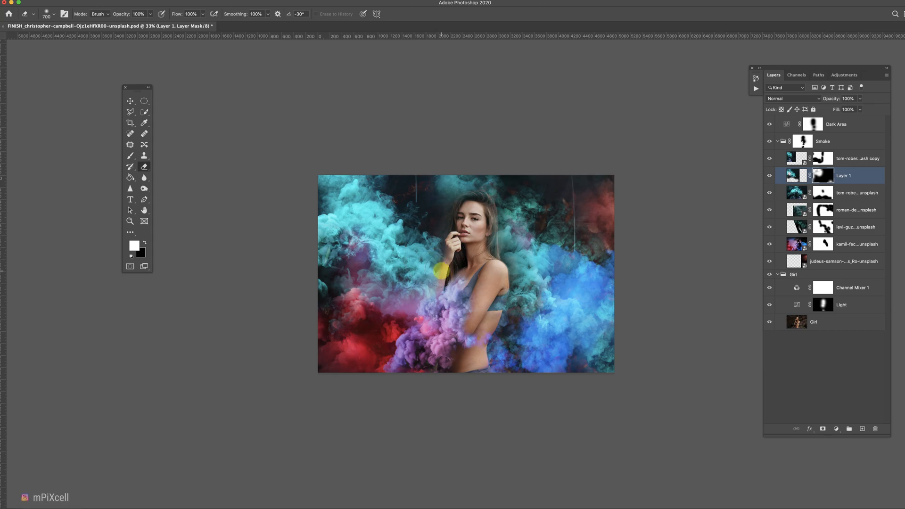
key(x)
scroll(433, 271, up, 3)
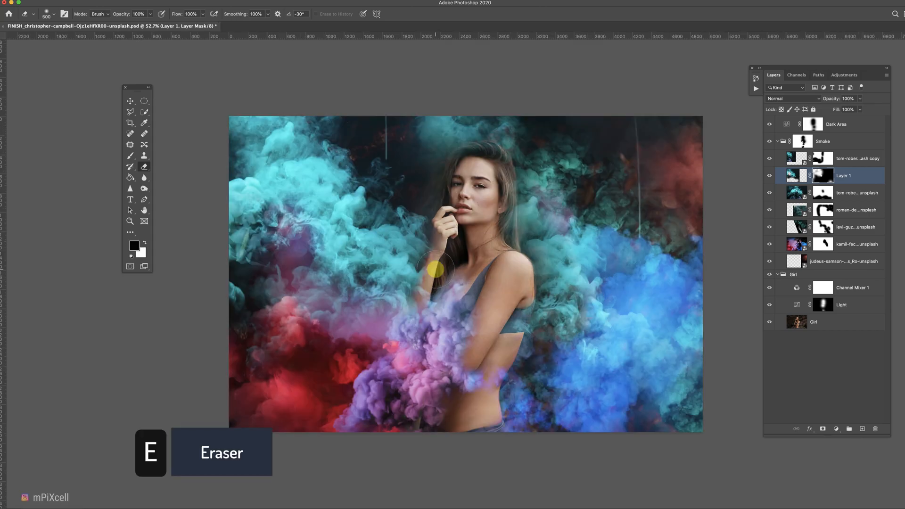
drag(439, 302, 421, 303)
key(super+z)
Duplicate the kamil-feczko smoke layer and move the copy to the top of the Smoke group.
click(802, 142)
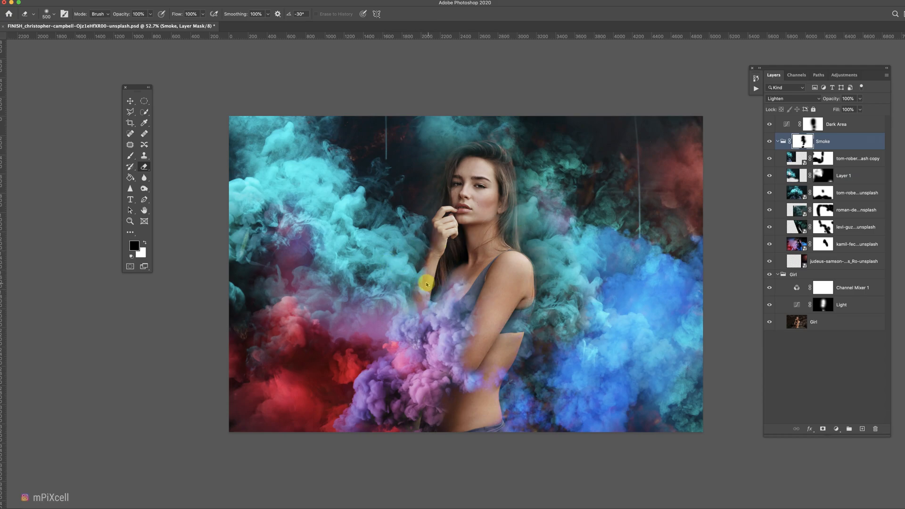
click(786, 243)
drag(786, 243, 853, 414)
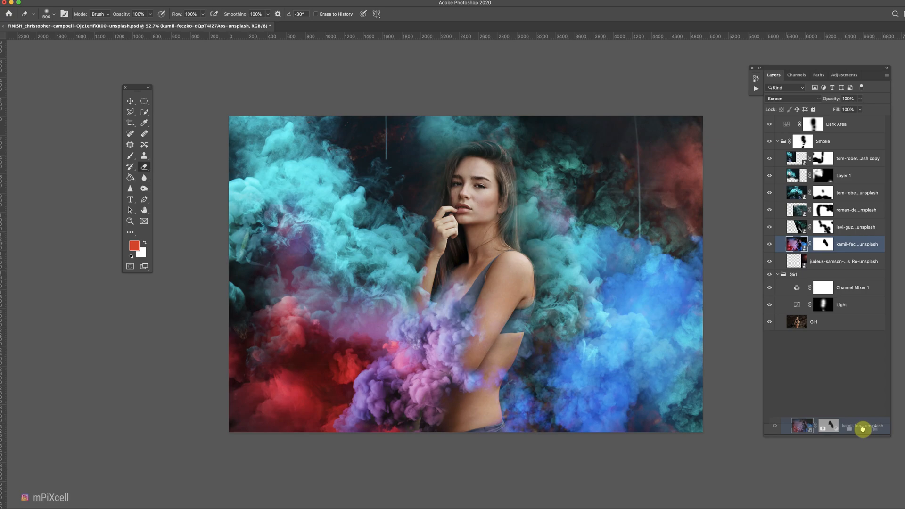
drag(863, 429, 862, 428)
key(ctrl+t)
drag(374, 87, 896, 487)
drag(161, 305, 227, 127)
mouse_move(469, 226)
mouse_down()
mouse_move(307, 216)
mouse_move(373, 242)
mouse_move(455, 222)
mouse_up()
key(Return)
key(e)
drag(790, 241, 793, 151)
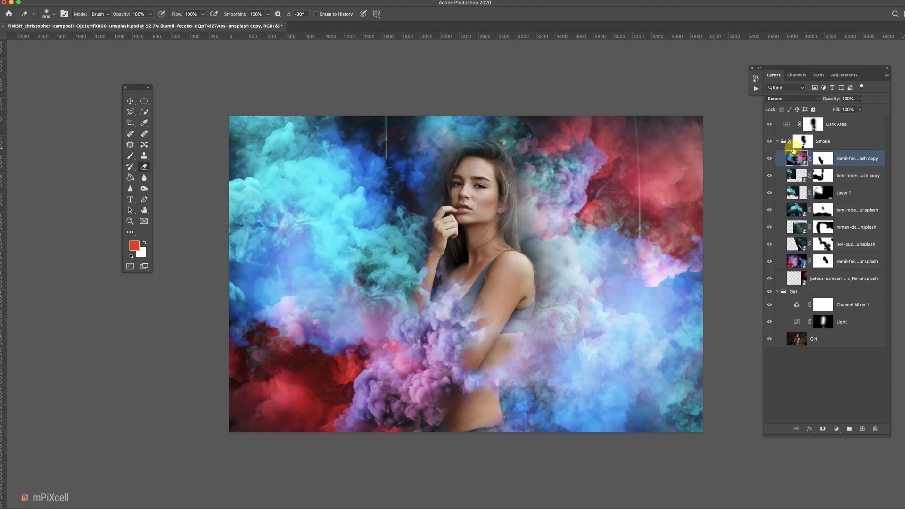
Transform the kamil-feczko copy, shifting it up and to the left.
key(ctrl+t)
mouse_move(564, 201)
mouse_down()
mouse_move(339, 172)
mouse_move(328, 147)
mouse_up()
key(Return)
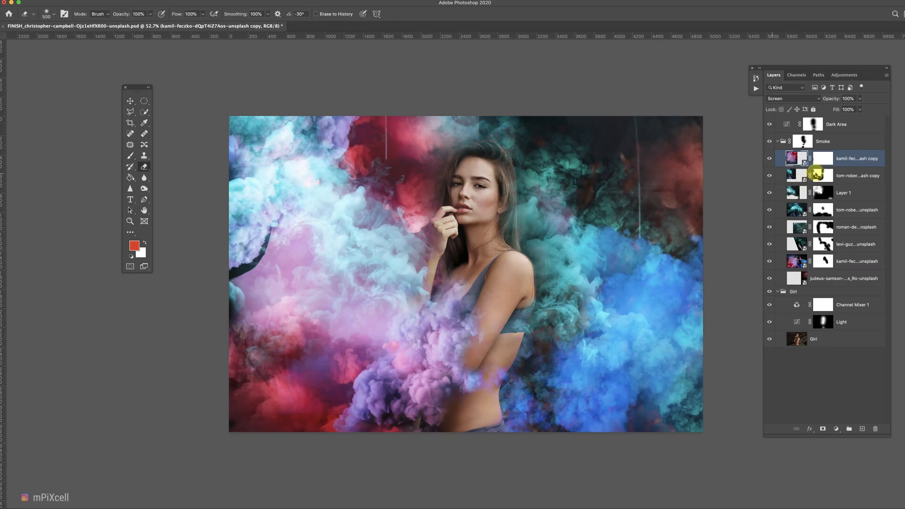
Invert the copy's mask and paint its smoke back in along the top with a larger brush.
key(super+i)
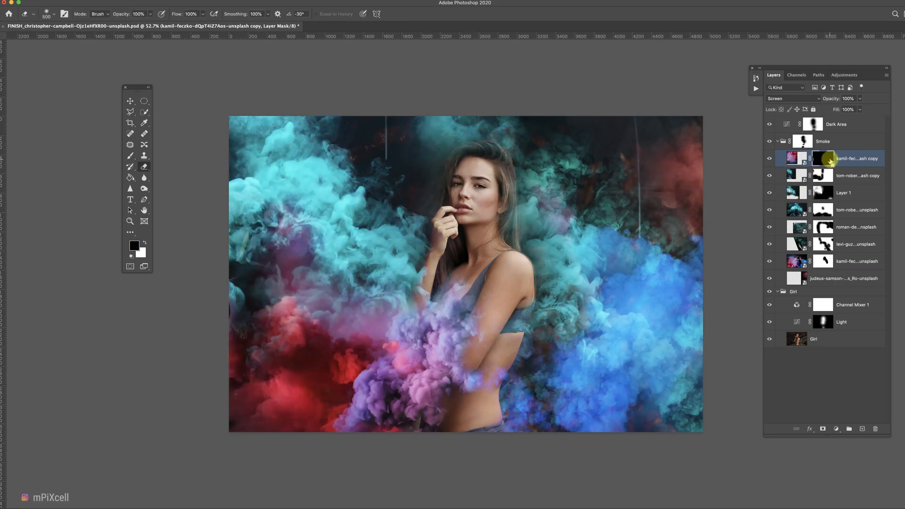
key(bracketright)
key(bracketright)
key(bracketright)
key(bracketright)
key(bracketright)
key(bracketright)
drag(376, 141, 378, 162)
click(245, 259)
key(super+z)
click(380, 109)
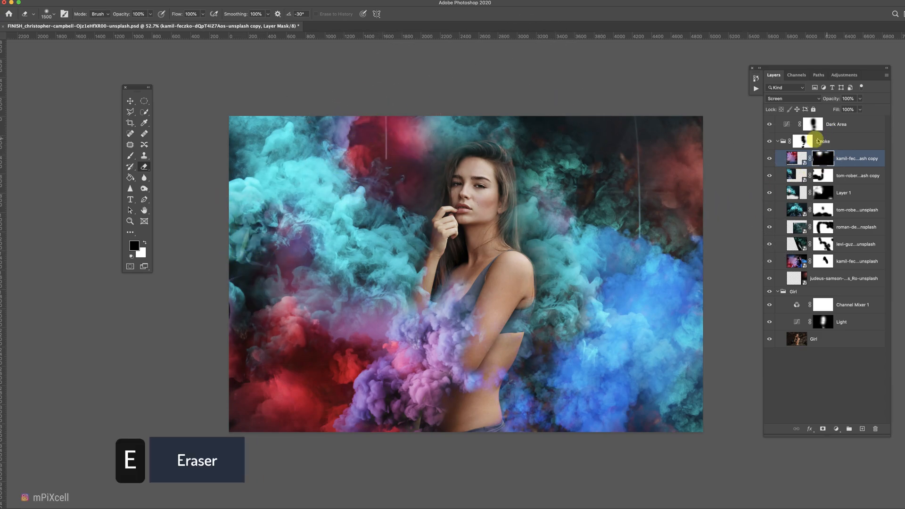
Collapse the groups, add a new layer above Dark Area and name it Clean UP.
click(779, 142)
click(778, 155)
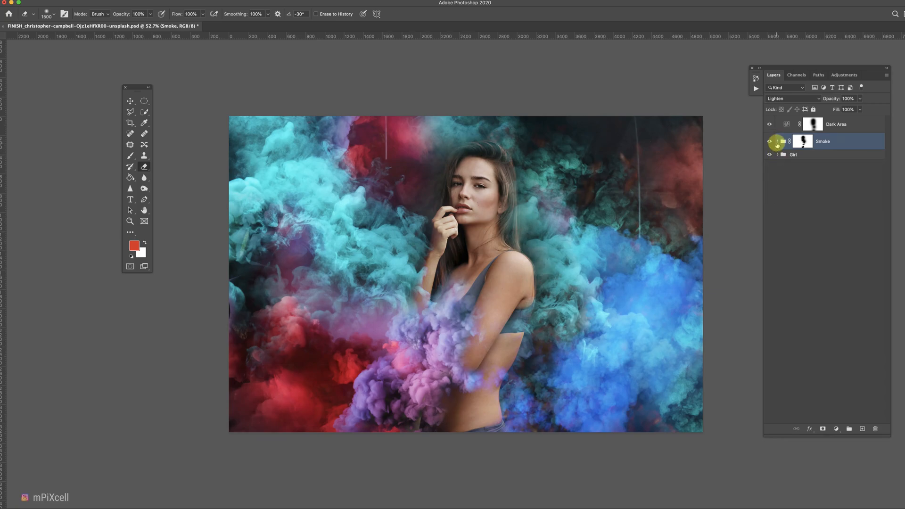
click(844, 125)
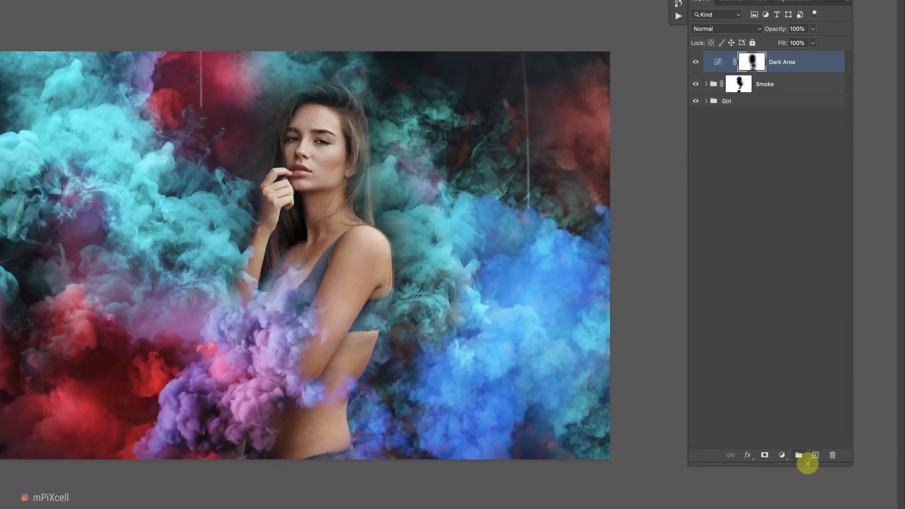
click(816, 455)
double_click(745, 62)
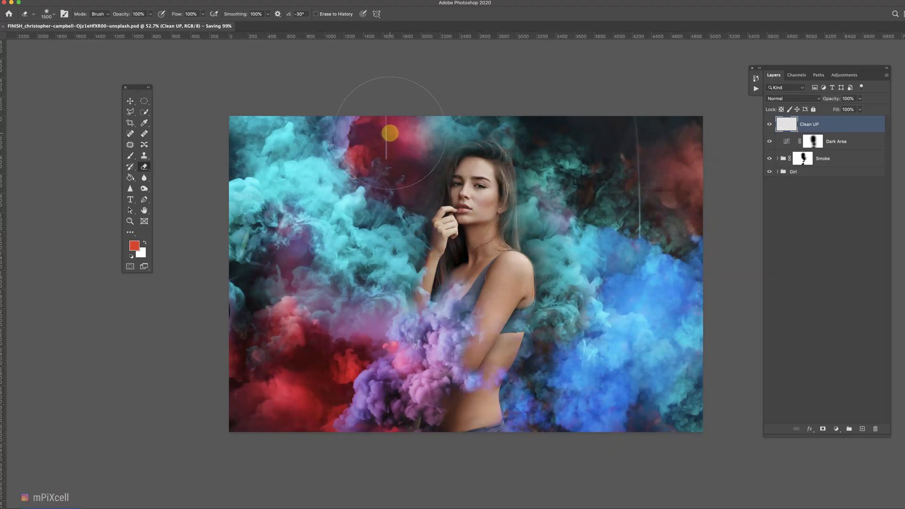
Remove the poles and blemishes from the smoke on the Clean UP layer with the Spot Healing Brush and Clone Stamp.
click(131, 135)
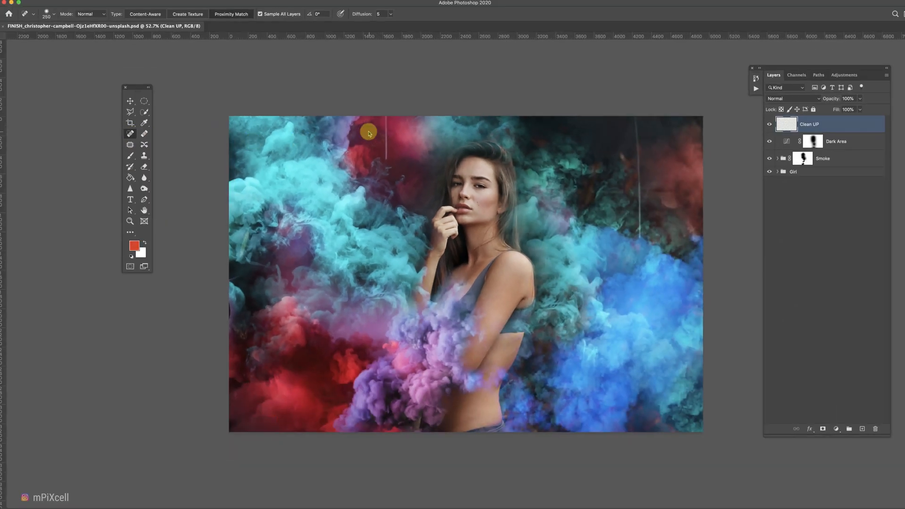
key(super+plus)
drag(364, 83, 364, 131)
drag(680, 80, 685, 226)
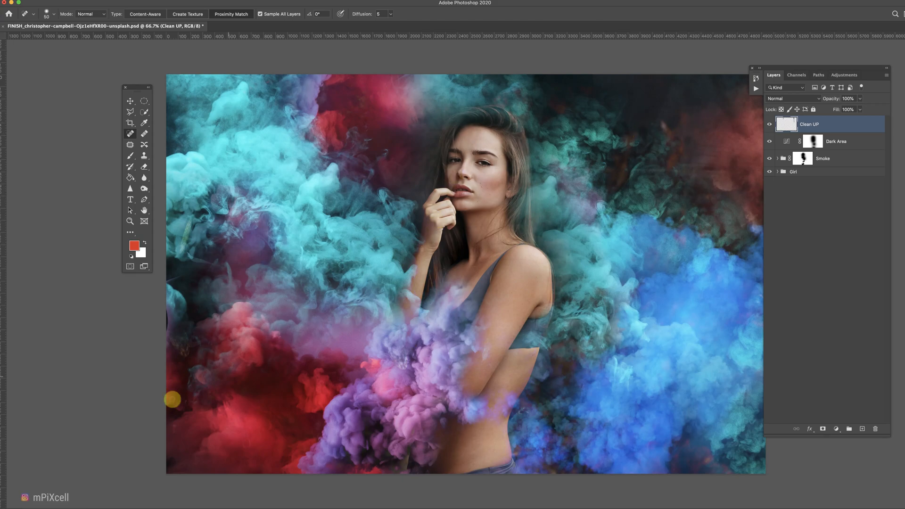
key(s)
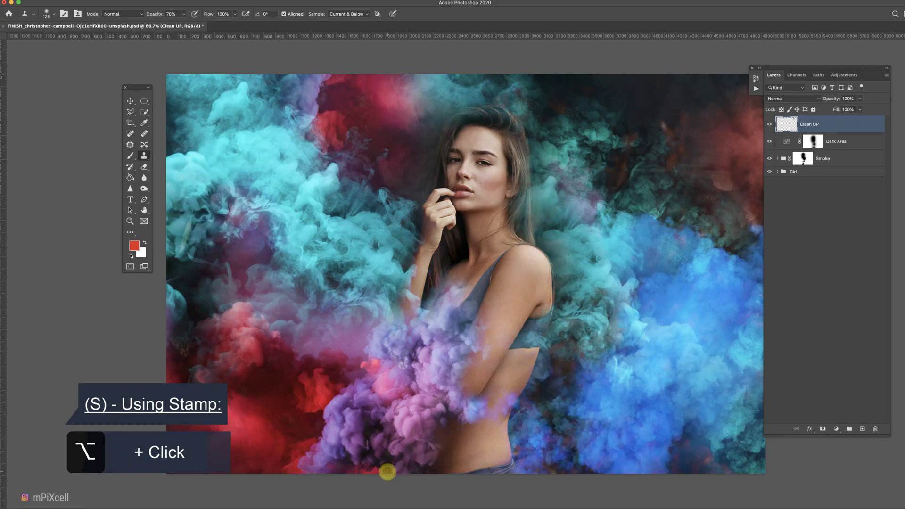
alt+click(416, 450)
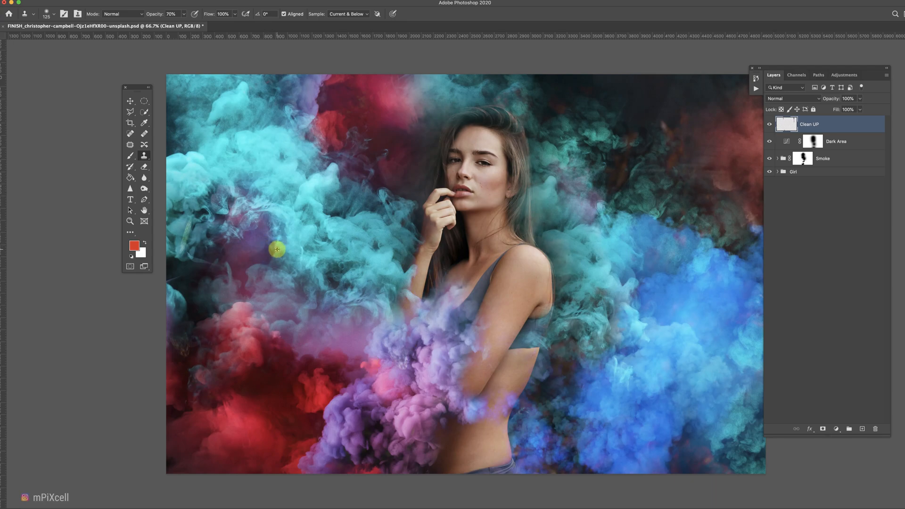
scroll(277, 249, down, 3)
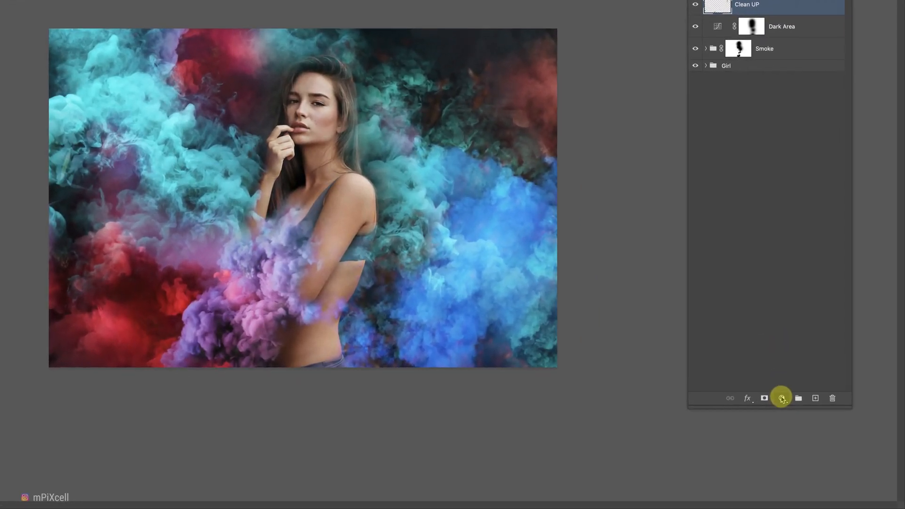
Add a Curves adjustment layer above Clean UP and pull the curve down to darken the image.
click(836, 430)
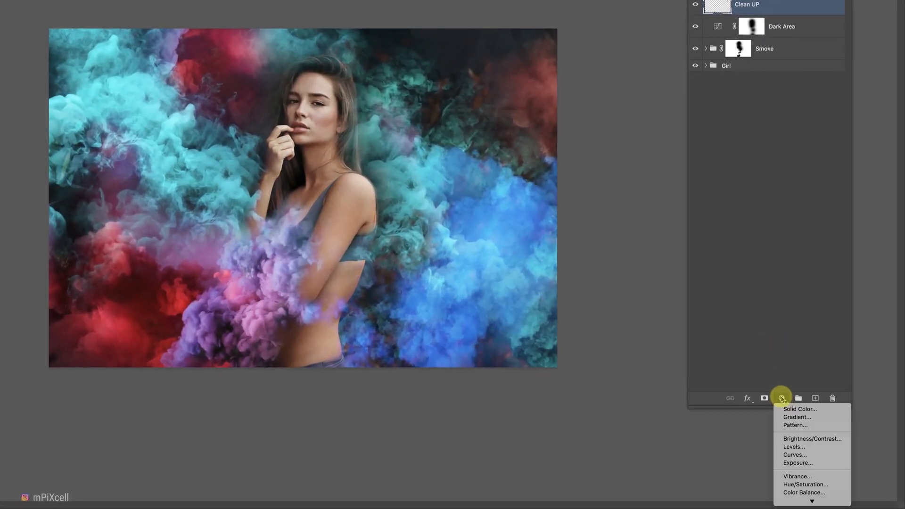
click(796, 455)
drag(688, 246, 691, 251)
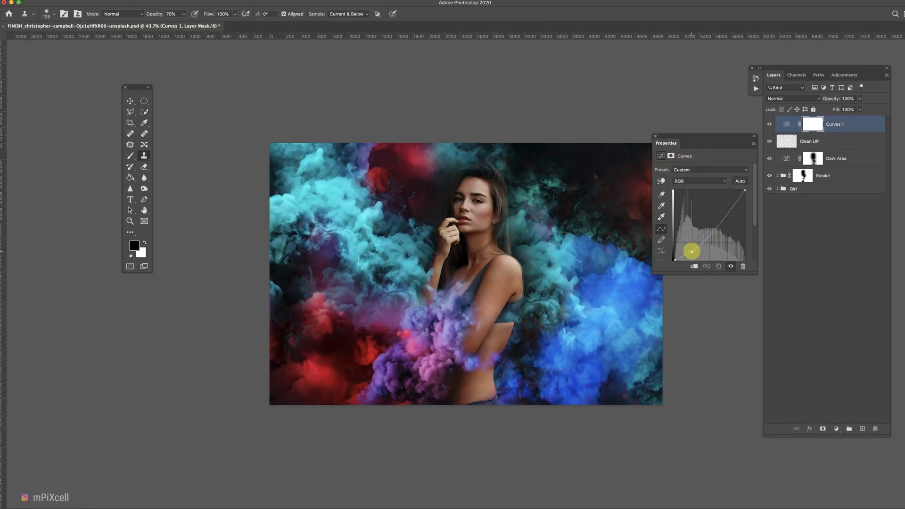
Rename the Curves layer Final Dark and invert its mask to hide the darkening.
click(836, 124)
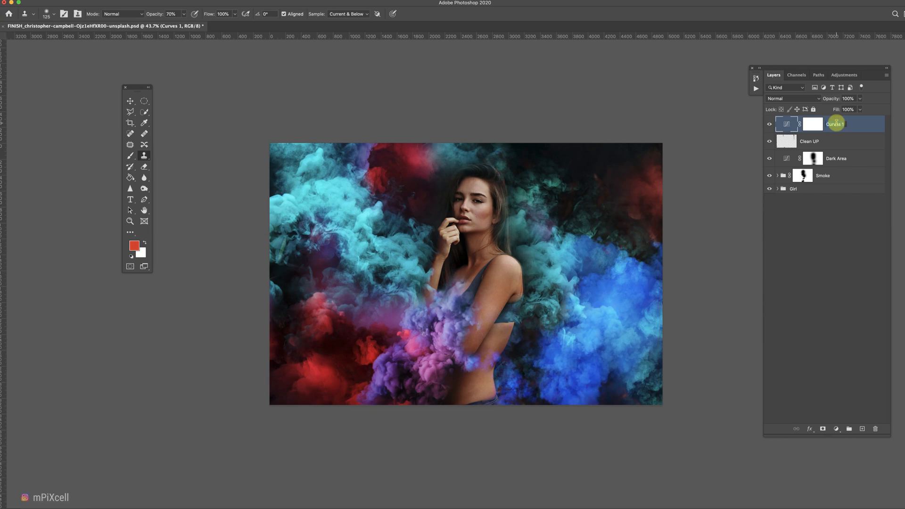
click(816, 126)
key(super+i)
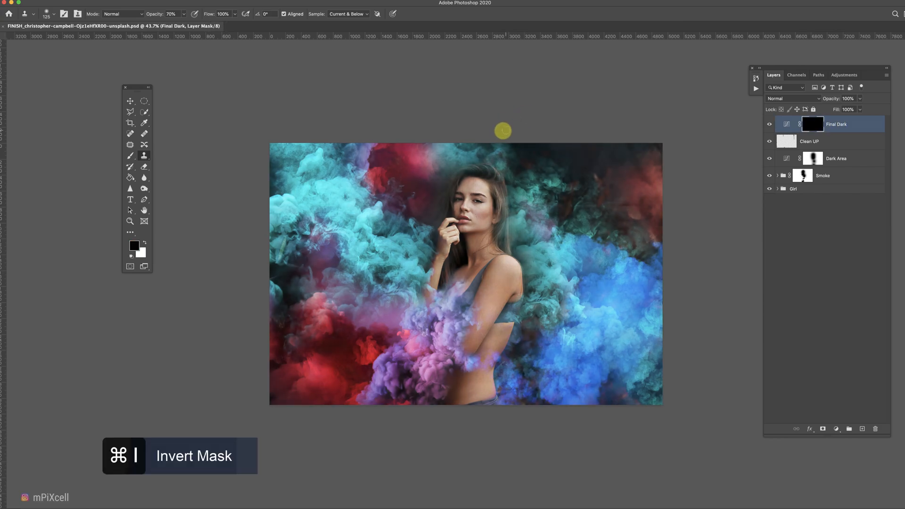
Erase the Final Dark mask with a large soft brush along the top corners and bottom edge to darken them.
click(144, 167)
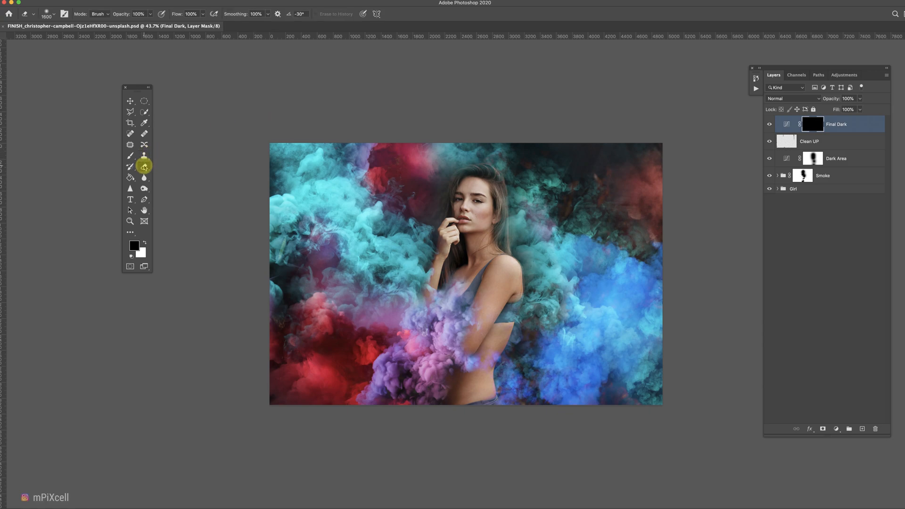
key(bracketright)
drag(563, 120, 617, 311)
mouse_move(252, 218)
mouse_down()
mouse_move(293, 178)
mouse_move(373, 190)
mouse_move(404, 115)
mouse_up()
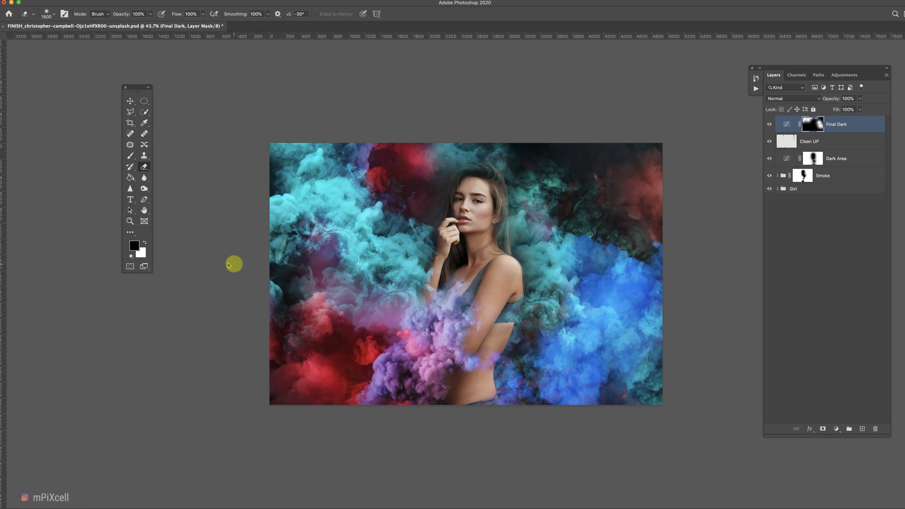
mouse_move(344, 347)
mouse_down()
mouse_move(387, 355)
mouse_move(379, 305)
mouse_move(342, 328)
mouse_move(569, 327)
mouse_move(599, 306)
mouse_move(634, 357)
mouse_move(658, 356)
mouse_up()
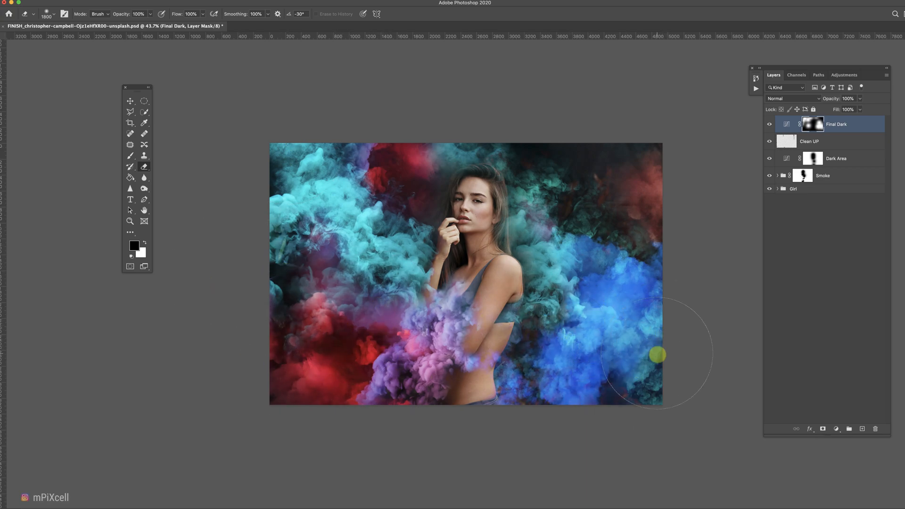
key(super+0)
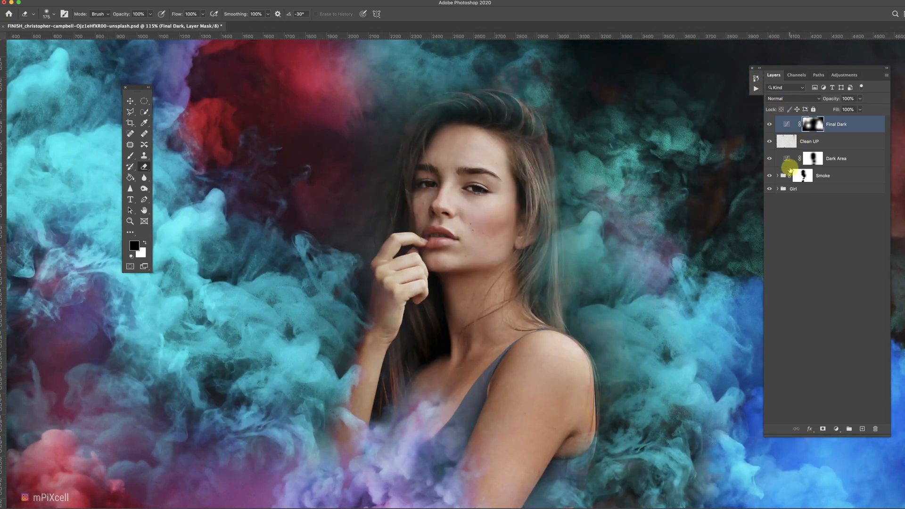
Group the Final Dark, Clean UP and Dark Area layers and name the group Lights-Clean Up.
click(831, 163)
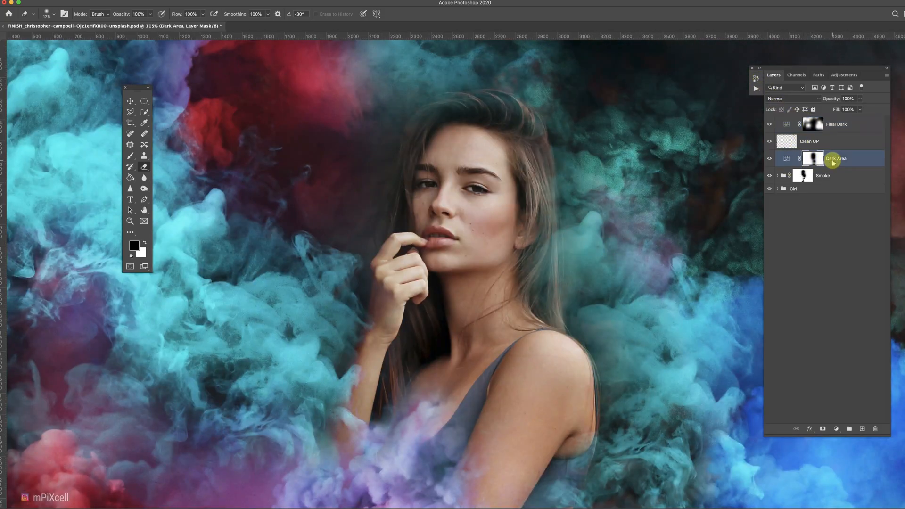
shift+click(833, 126)
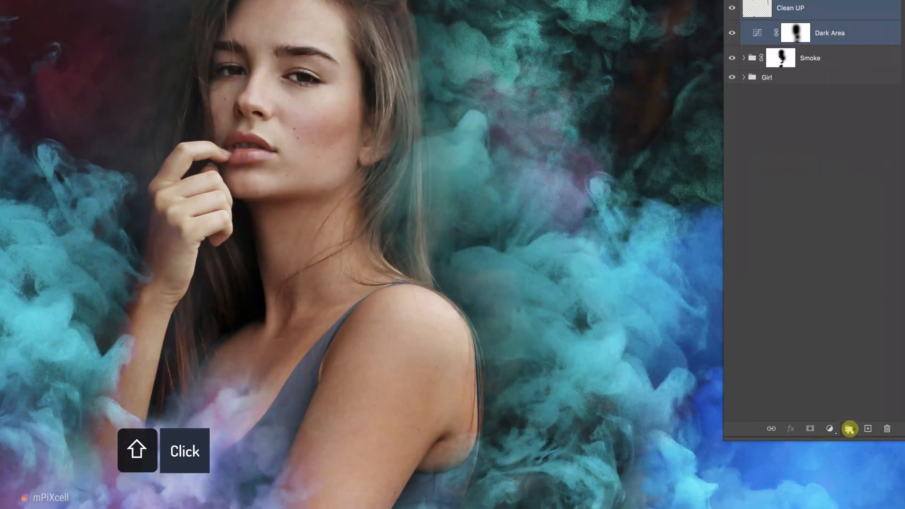
click(849, 429)
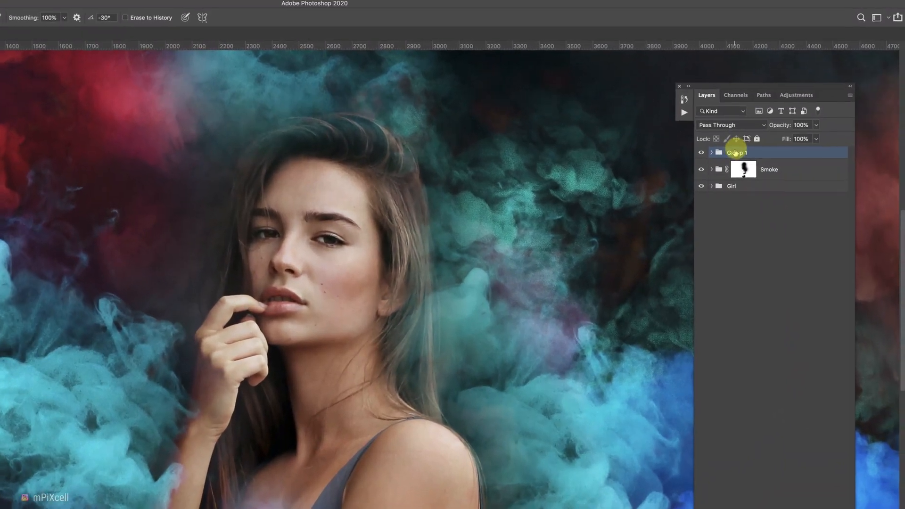
double_click(736, 152)
text(Lights-Clean Up)
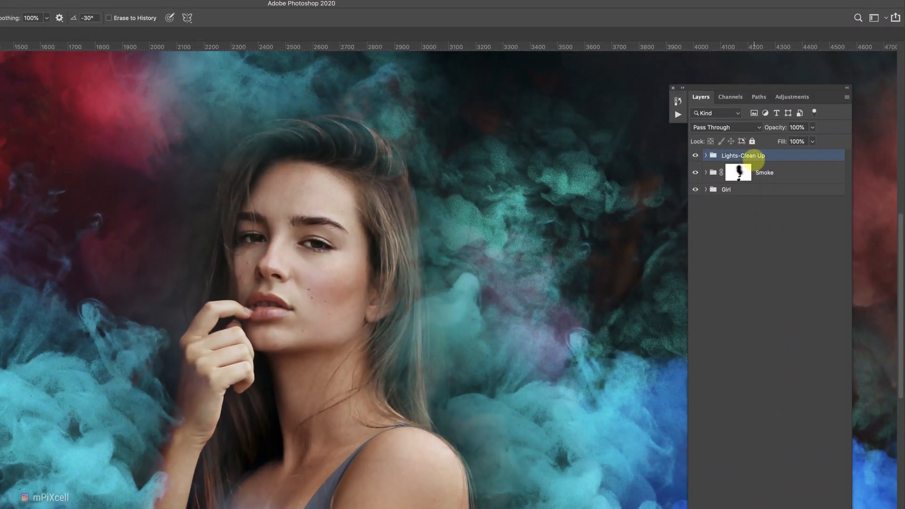
Inspect the smoke around the girl's torso and the layers inside the Lights-Clean Up group.
click(740, 172)
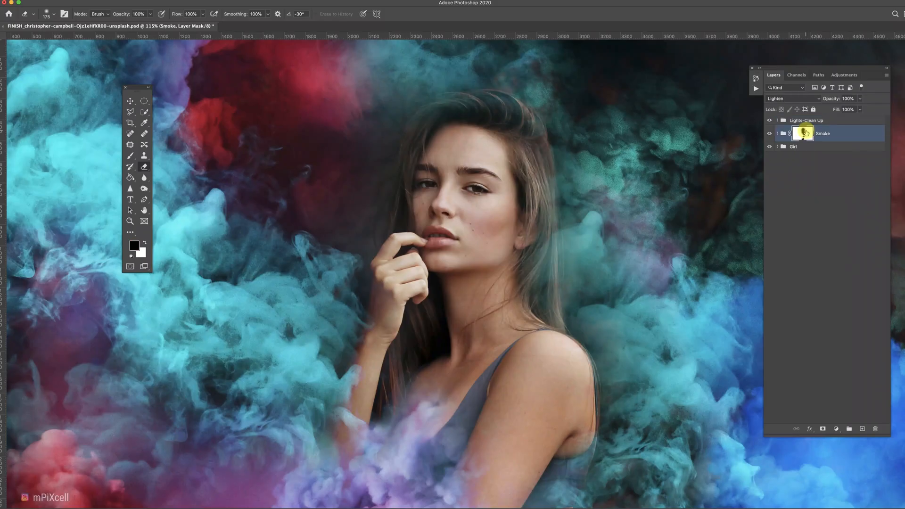
key(x)
scroll(521, 345, down, 5)
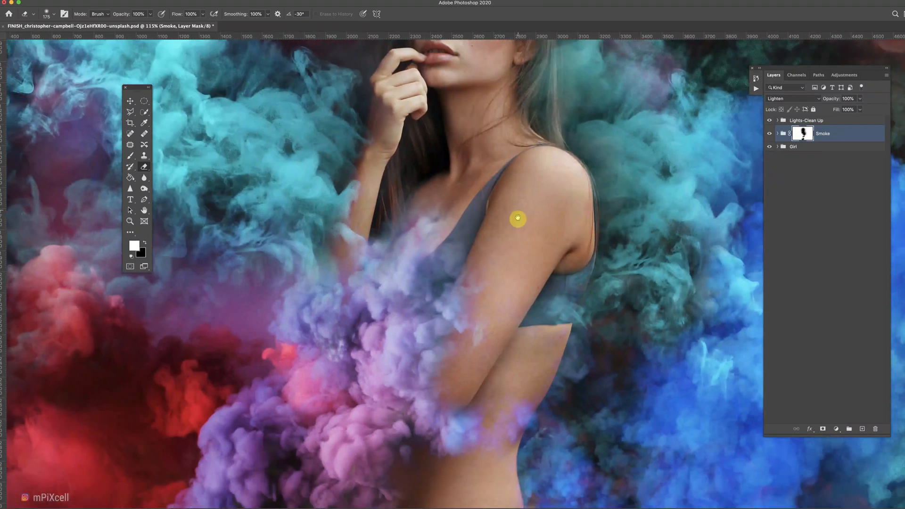
key(x)
scroll(494, 282, down, 2)
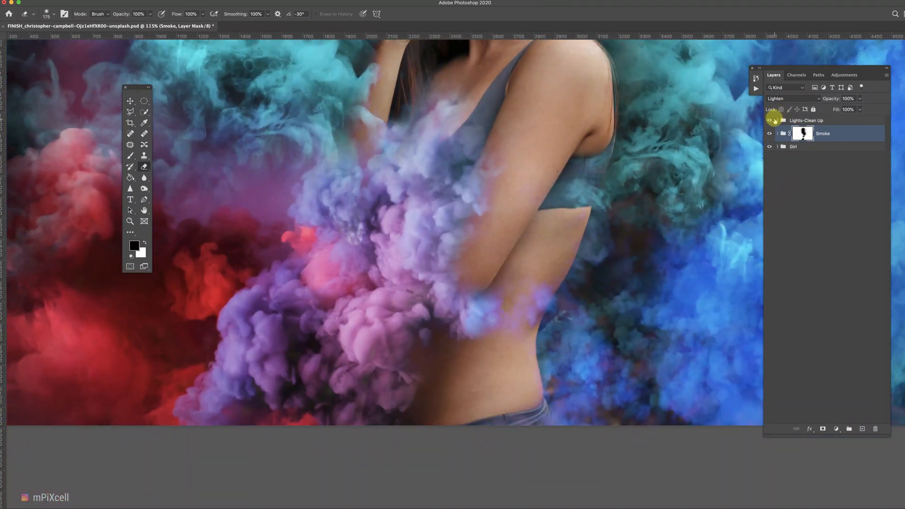
click(774, 121)
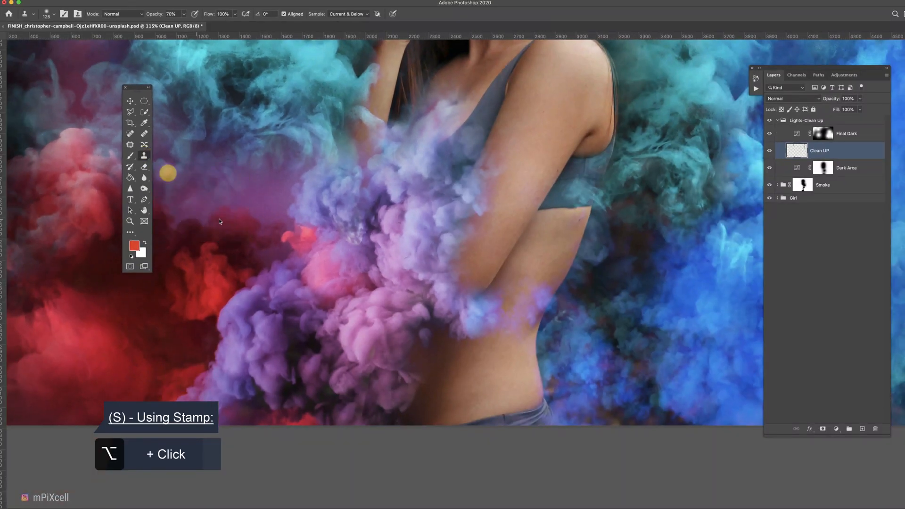
scroll(409, 372, down, 3)
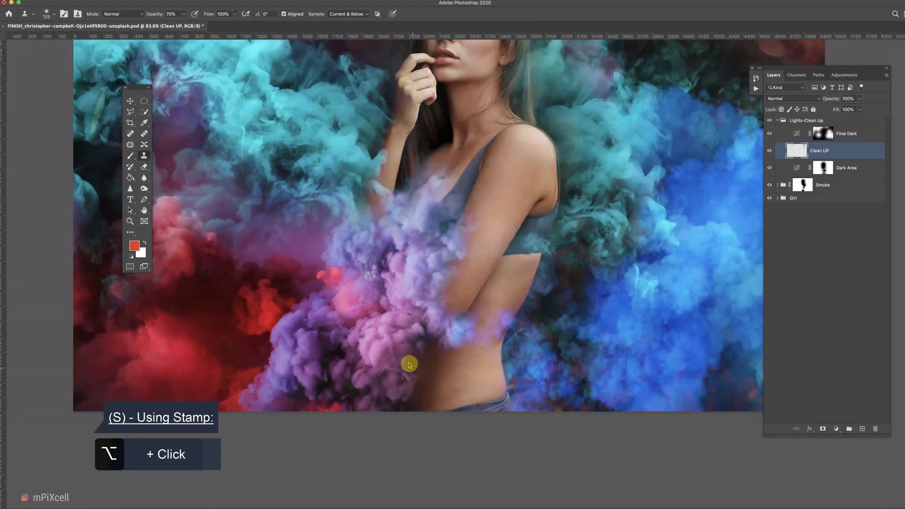
scroll(411, 366, up, 2)
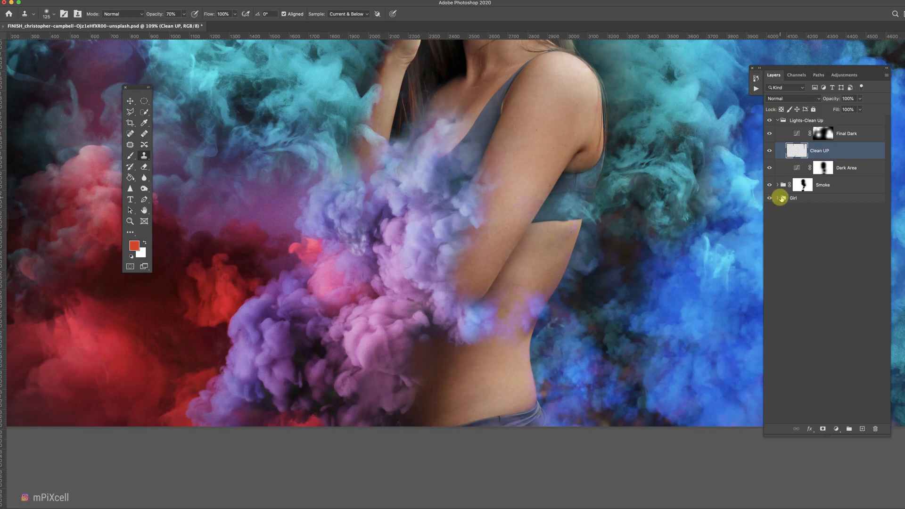
click(799, 186)
key(e)
key(super+0)
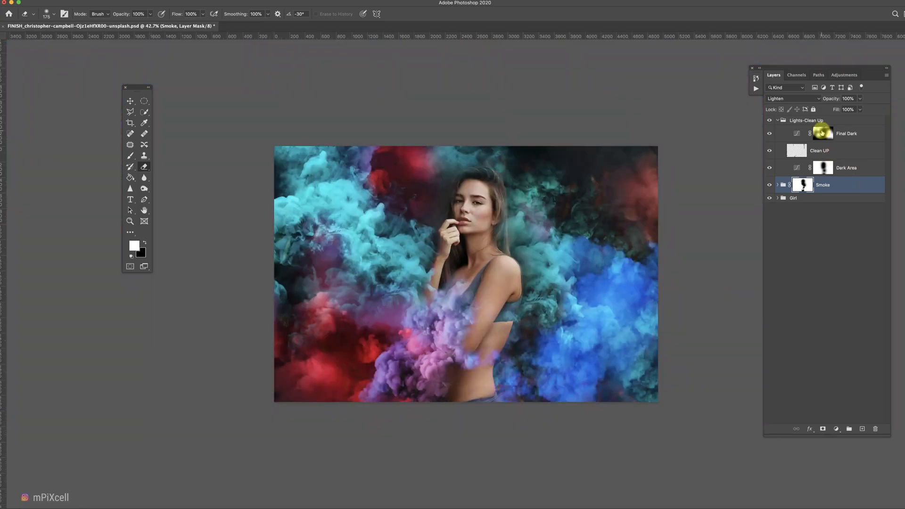
Extend the darkening on the Final Dark mask across the smoke in the lower middle.
click(822, 134)
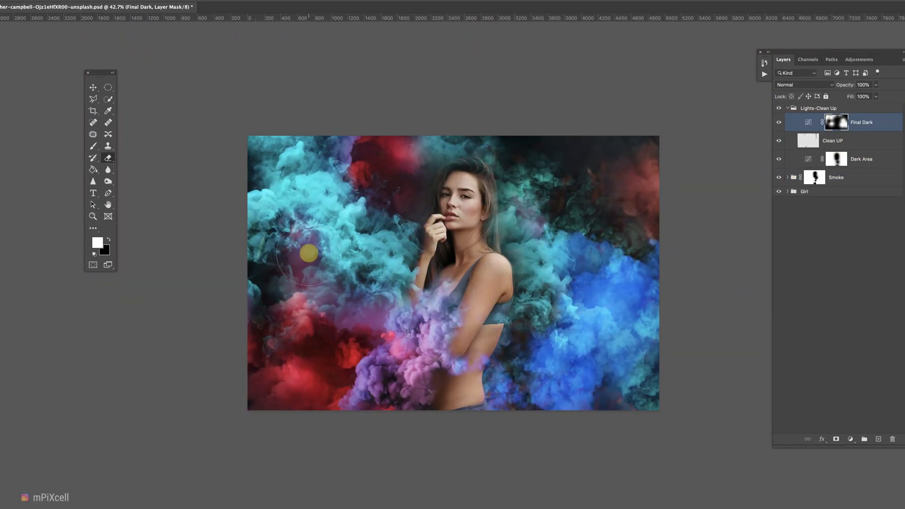
key(x)
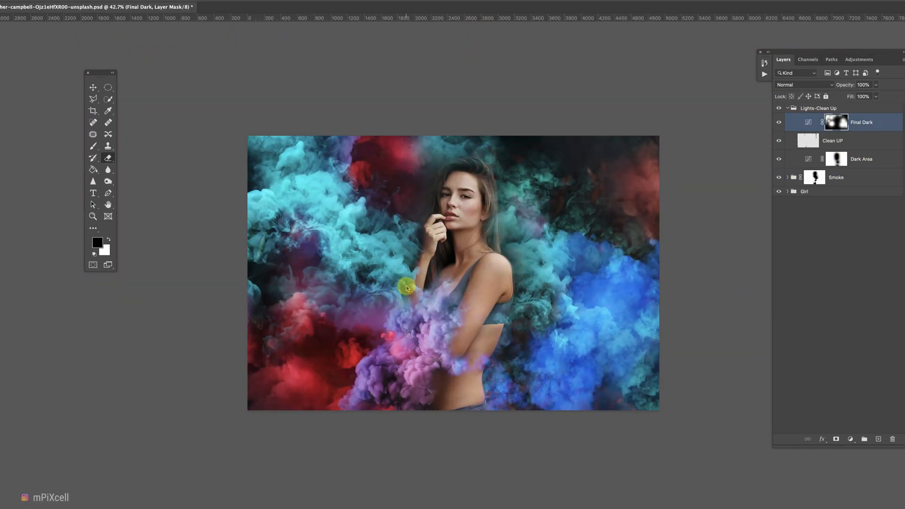
mouse_move(466, 431)
mouse_down()
mouse_move(477, 406)
mouse_move(532, 426)
mouse_move(502, 401)
mouse_up()
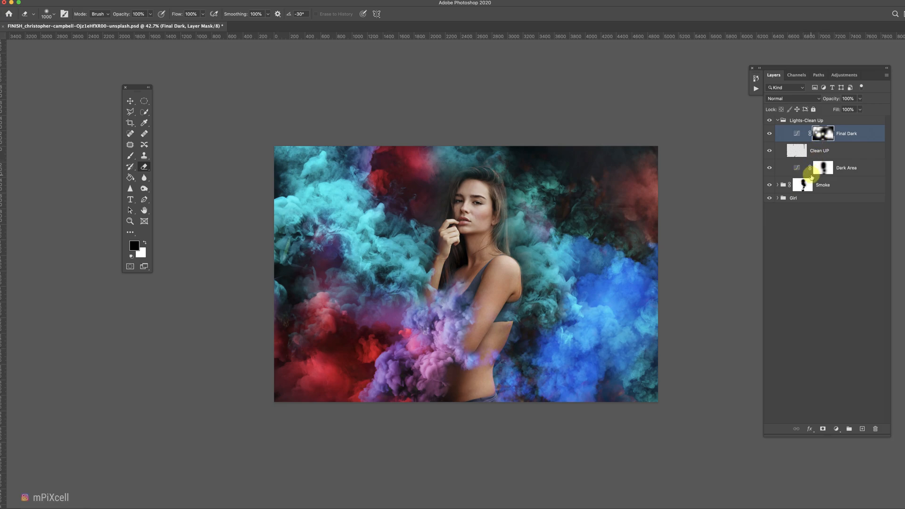
Restore brightness on the Final Dark mask over the upper-right and left smoke with a larger brush.
click(804, 185)
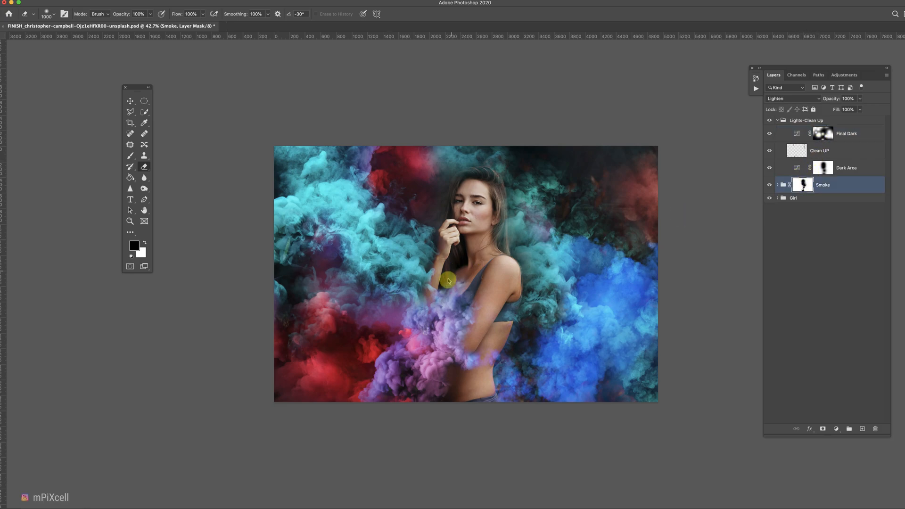
key(bracketleft)
key(bracketleft)
key(bracketleft)
key(bracketleft)
key(bracketleft)
key(bracketleft)
key(x)
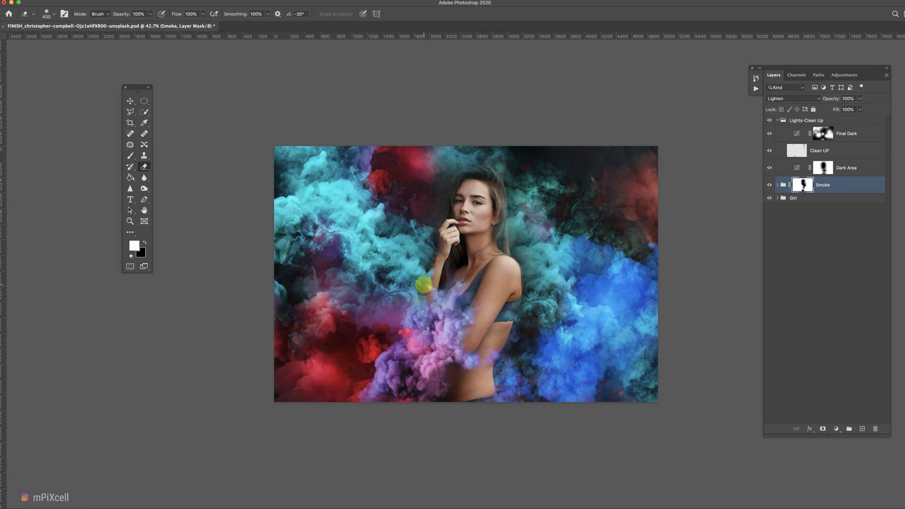
click(823, 133)
key(bracketright)
key(bracketright)
key(bracketright)
key(bracketright)
key(bracketright)
key(bracketright)
key(bracketright)
mouse_move(641, 207)
mouse_down()
mouse_move(670, 179)
mouse_move(669, 207)
mouse_move(665, 188)
mouse_up()
drag(317, 286, 304, 263)
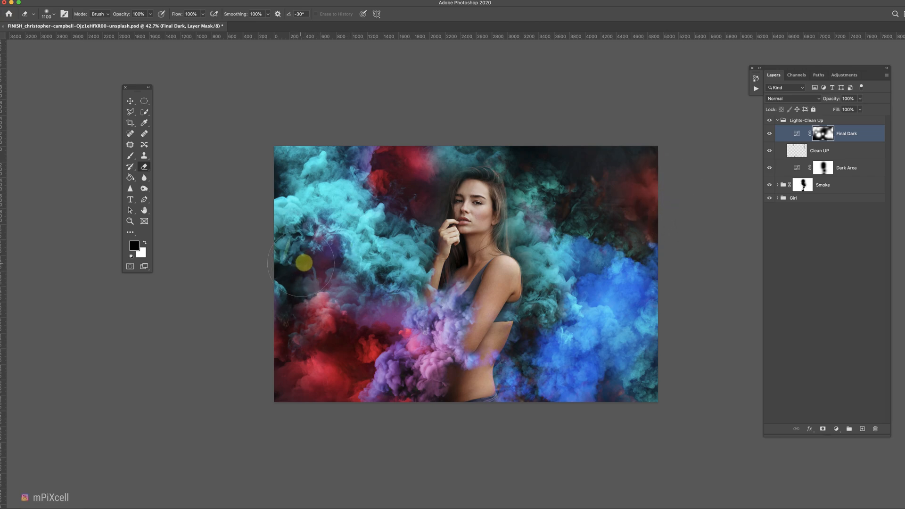
Select the Clean UP layer and switch to the Clone Stamp for further cleanup.
click(820, 150)
key(s)
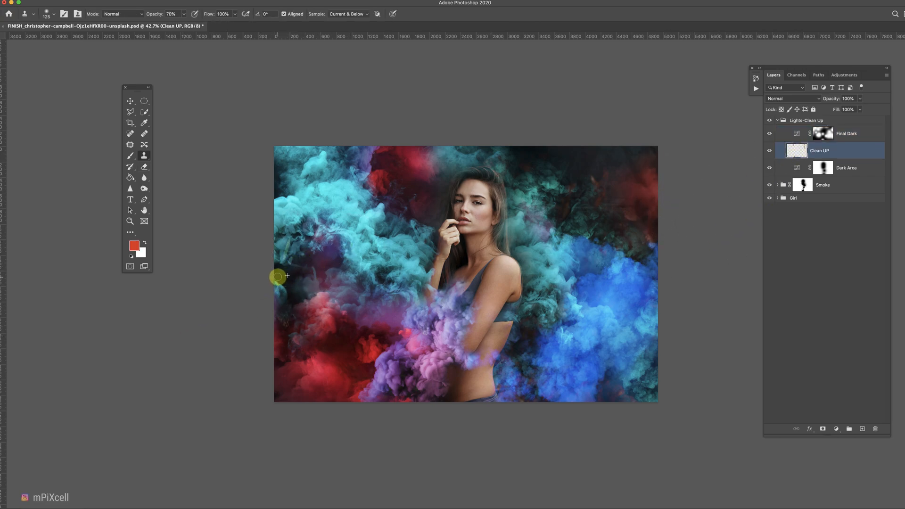